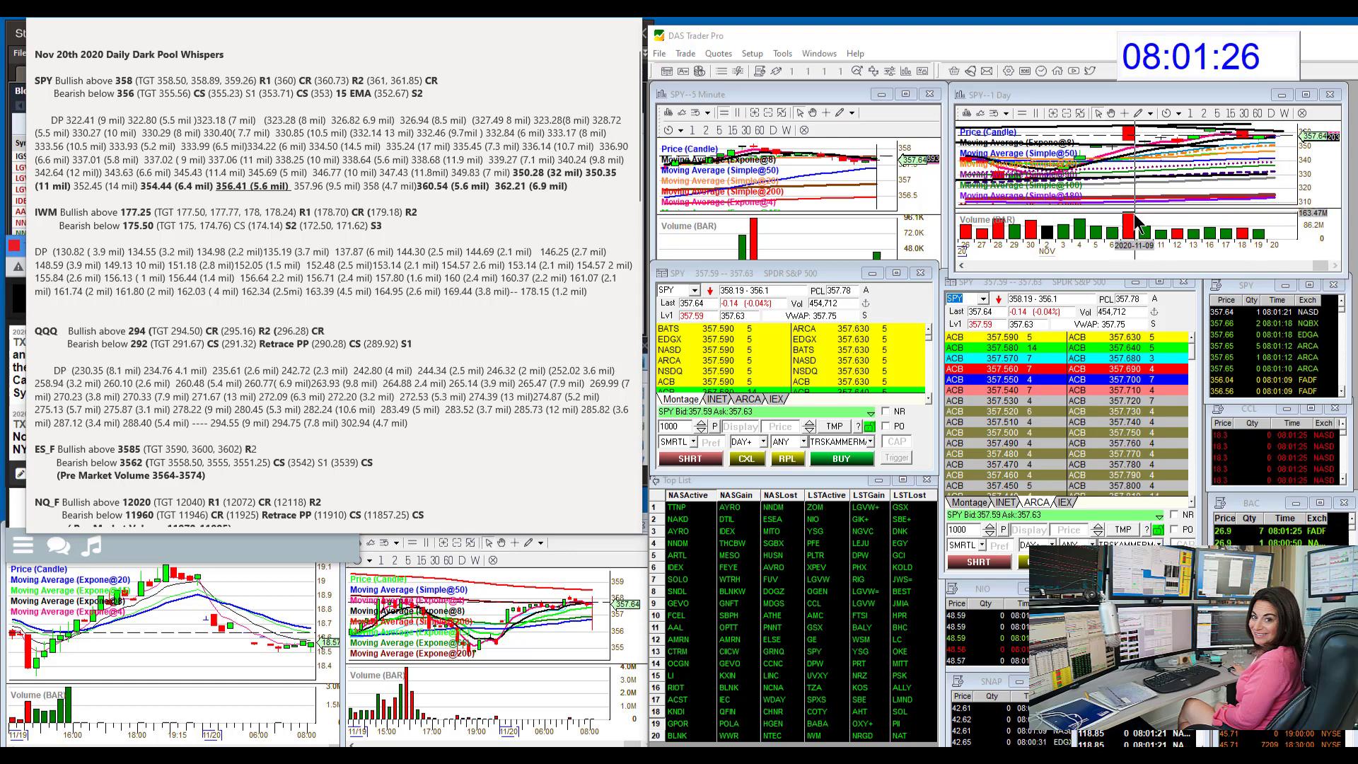
Enlarge the SPY daily chart and temporarily mark its latest candles and the SPY 361, 361.85 levels in the notes.
drag(1126, 270, 1126, 624)
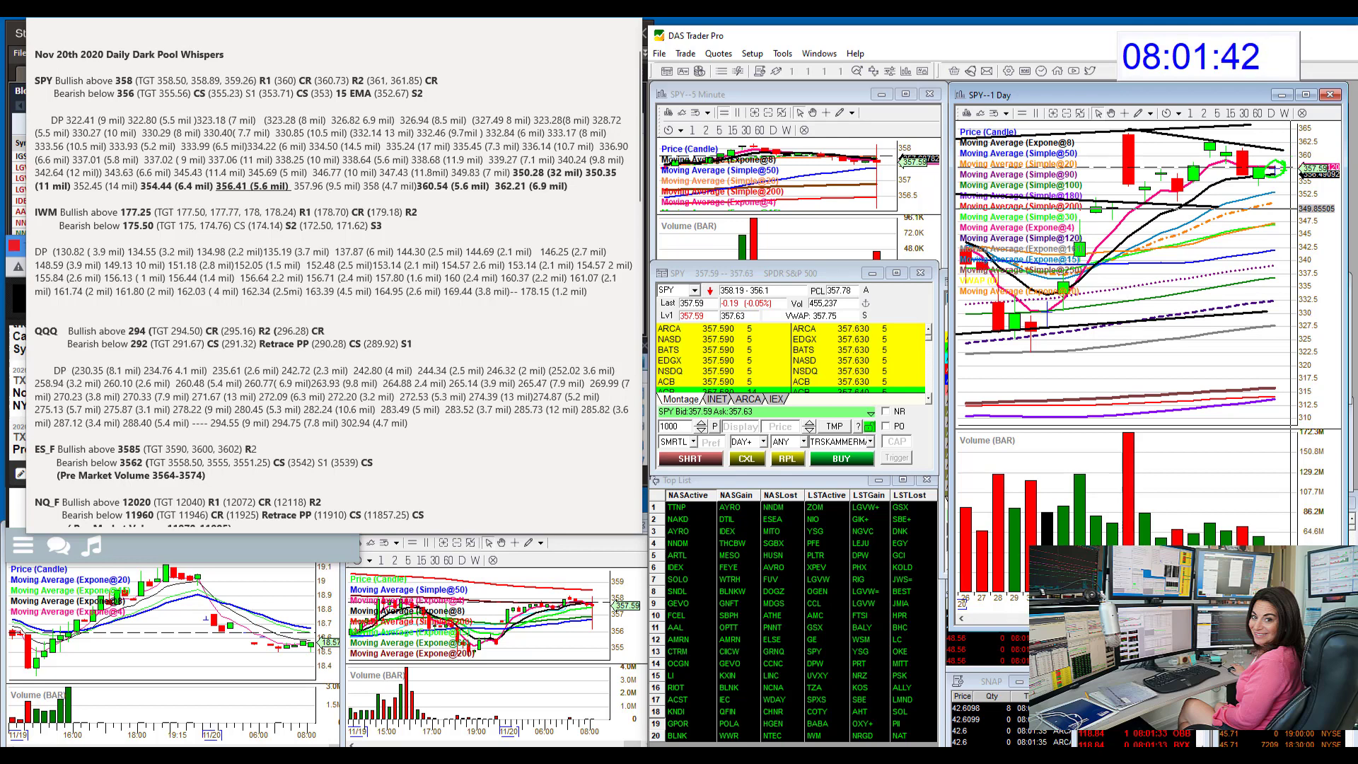
drag(1282, 152, 1278, 157)
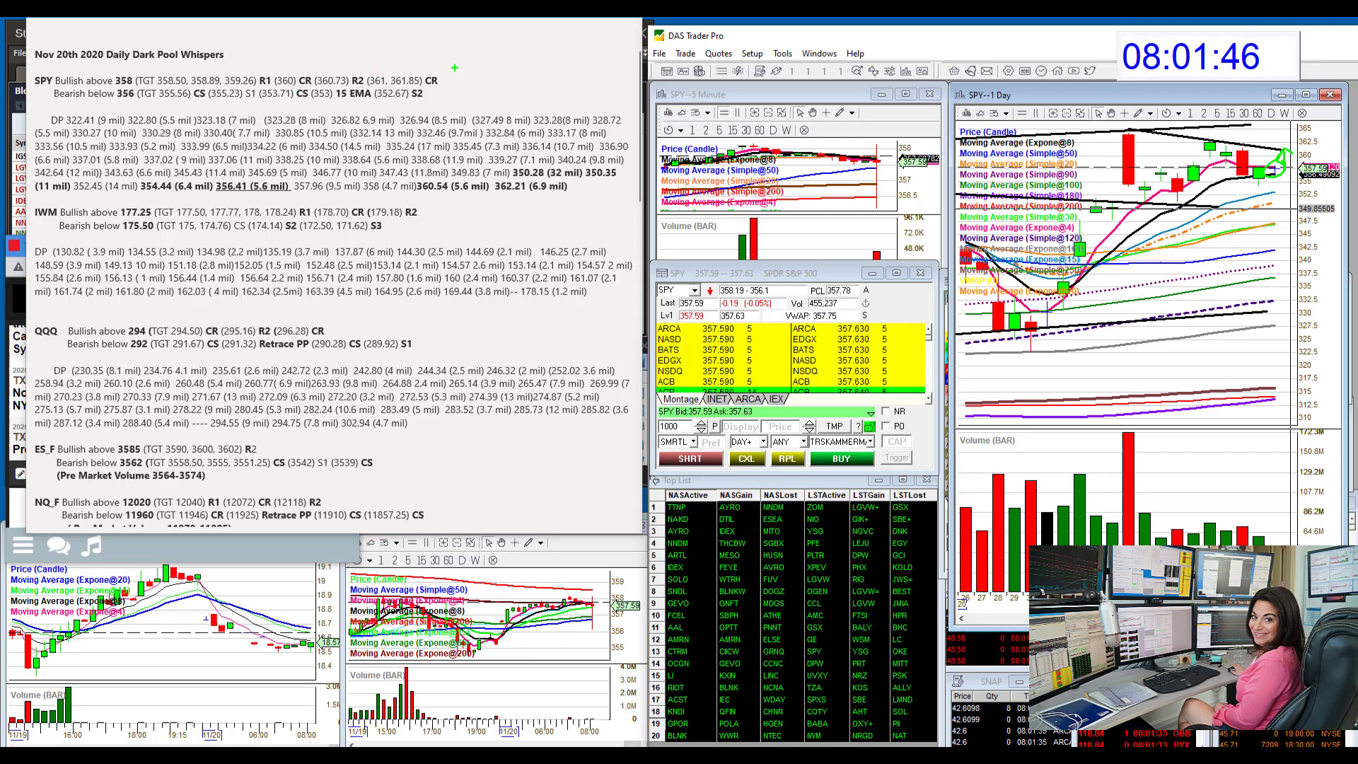
mouse_move(377, 72)
mouse_down()
mouse_move(456, 68)
mouse_move(442, 95)
mouse_up()
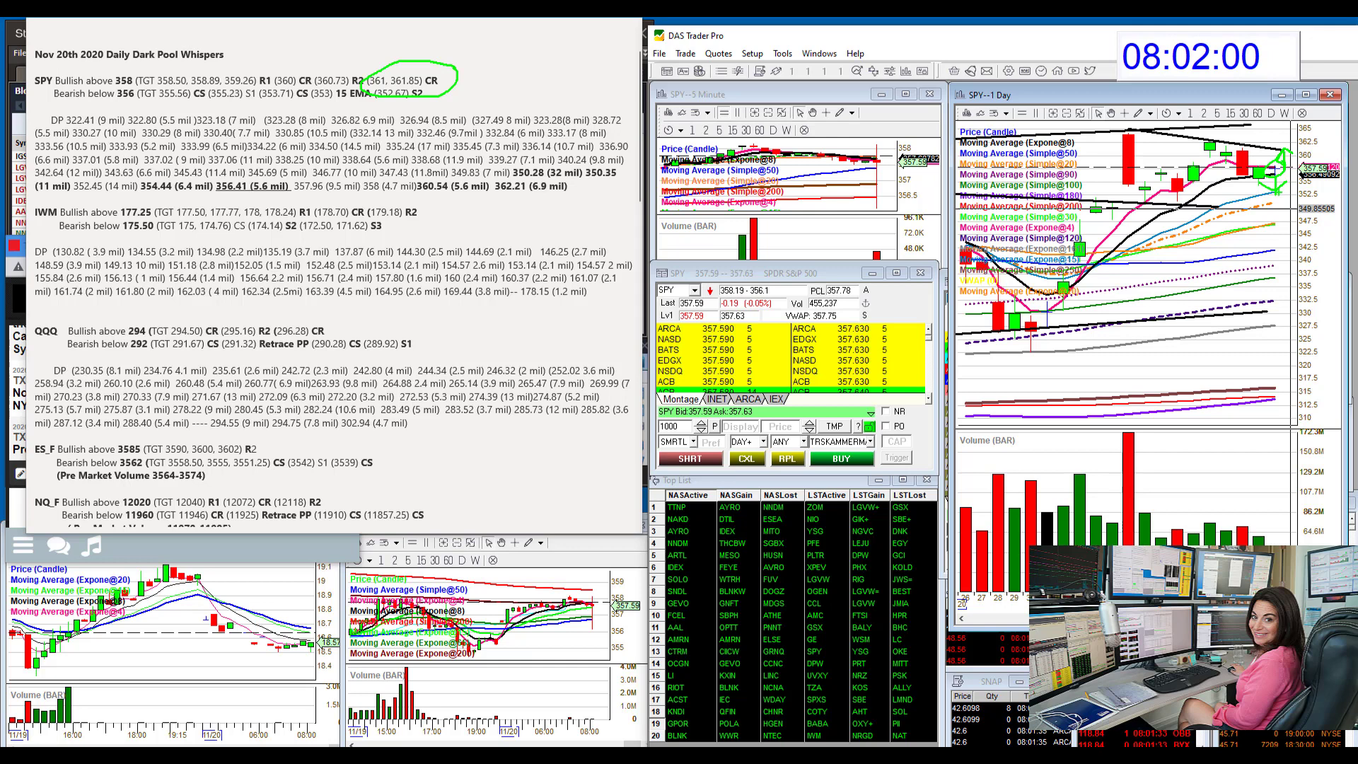
key(Escape)
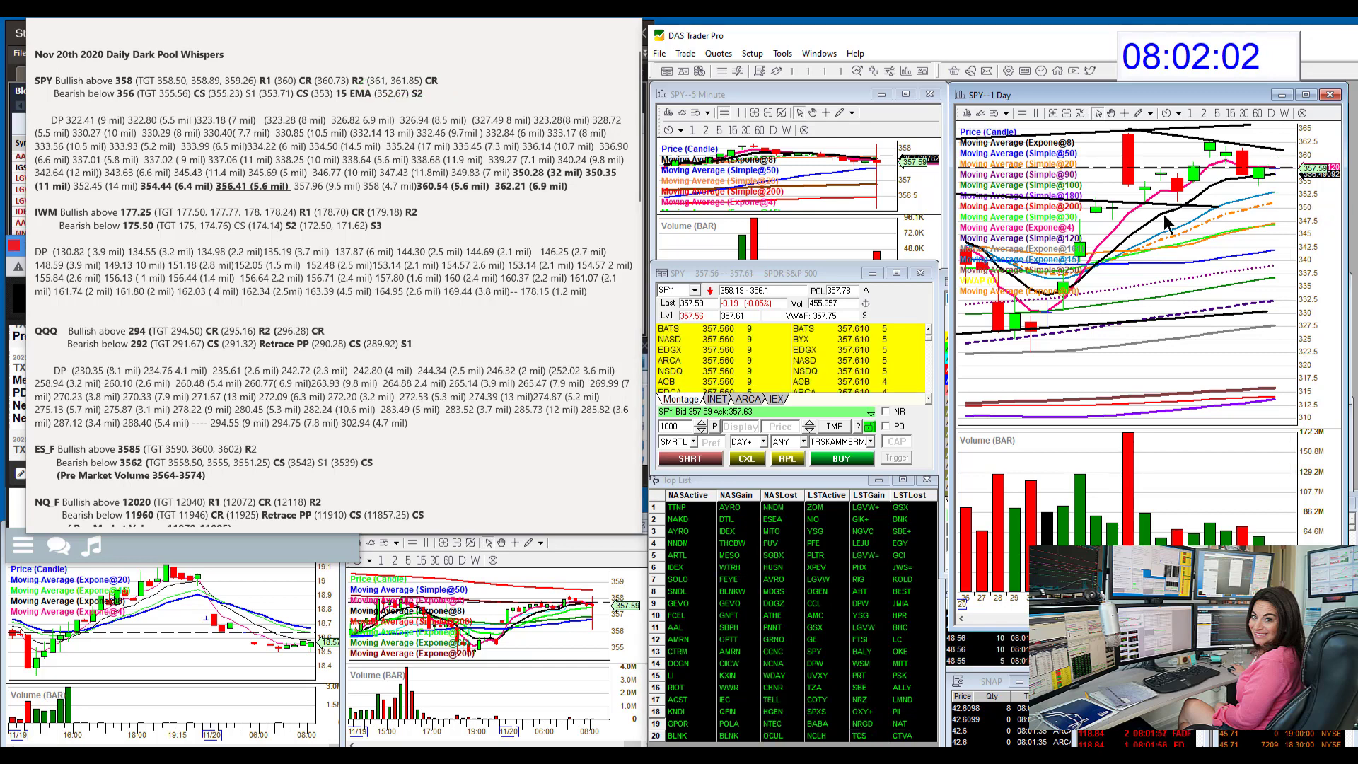
Load the IWM symbol in the montage window and its linked charts.
click(693, 290)
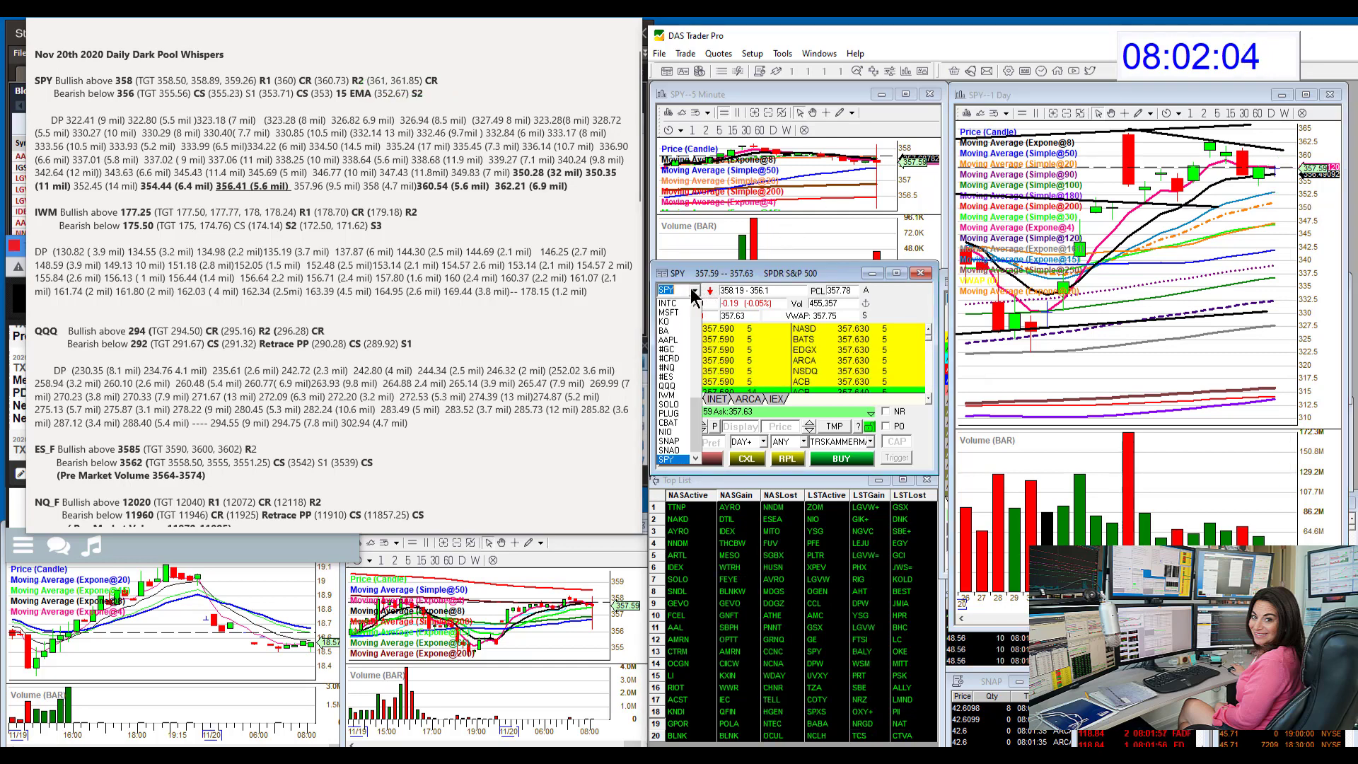
text(IWM)
key(Return)
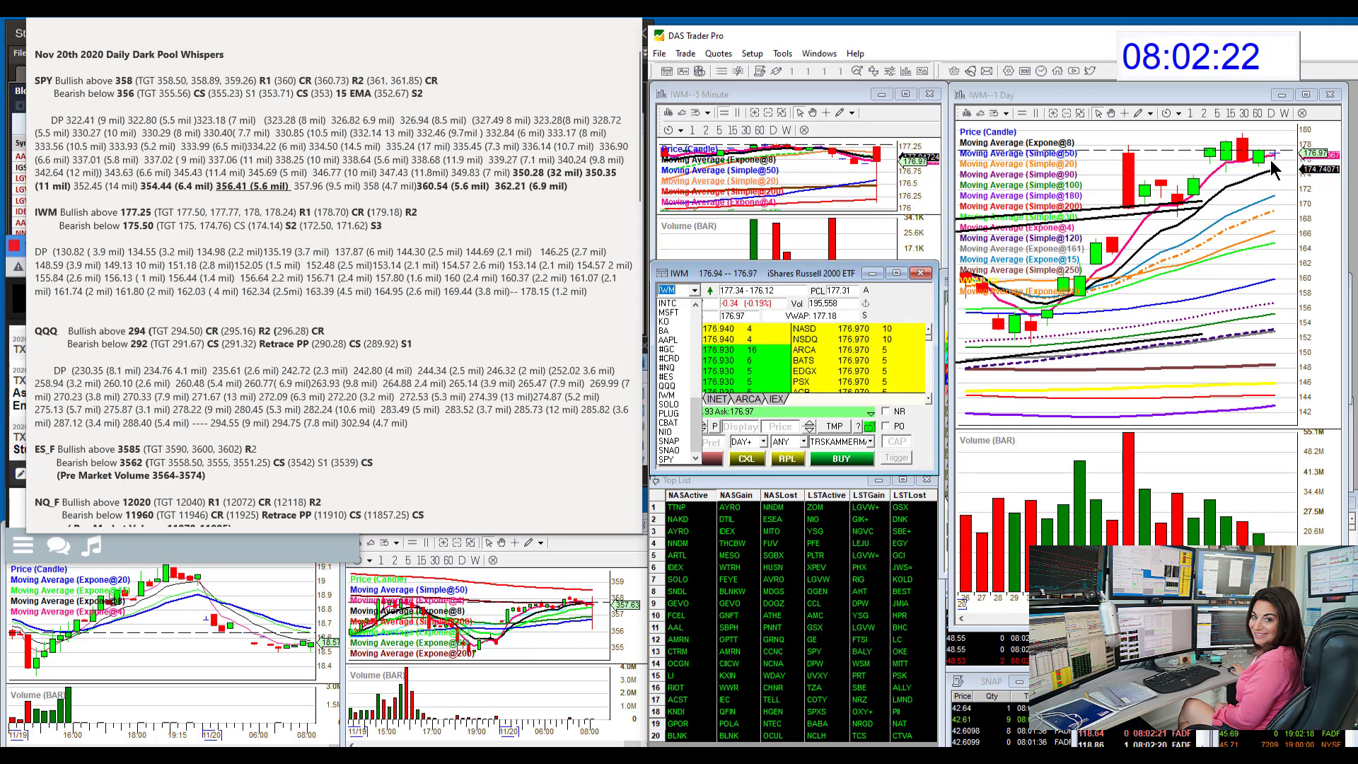
Replace the montage symbol with QQQ to update the linked intraday and daily charts.
click(678, 289)
key(BackSpace)
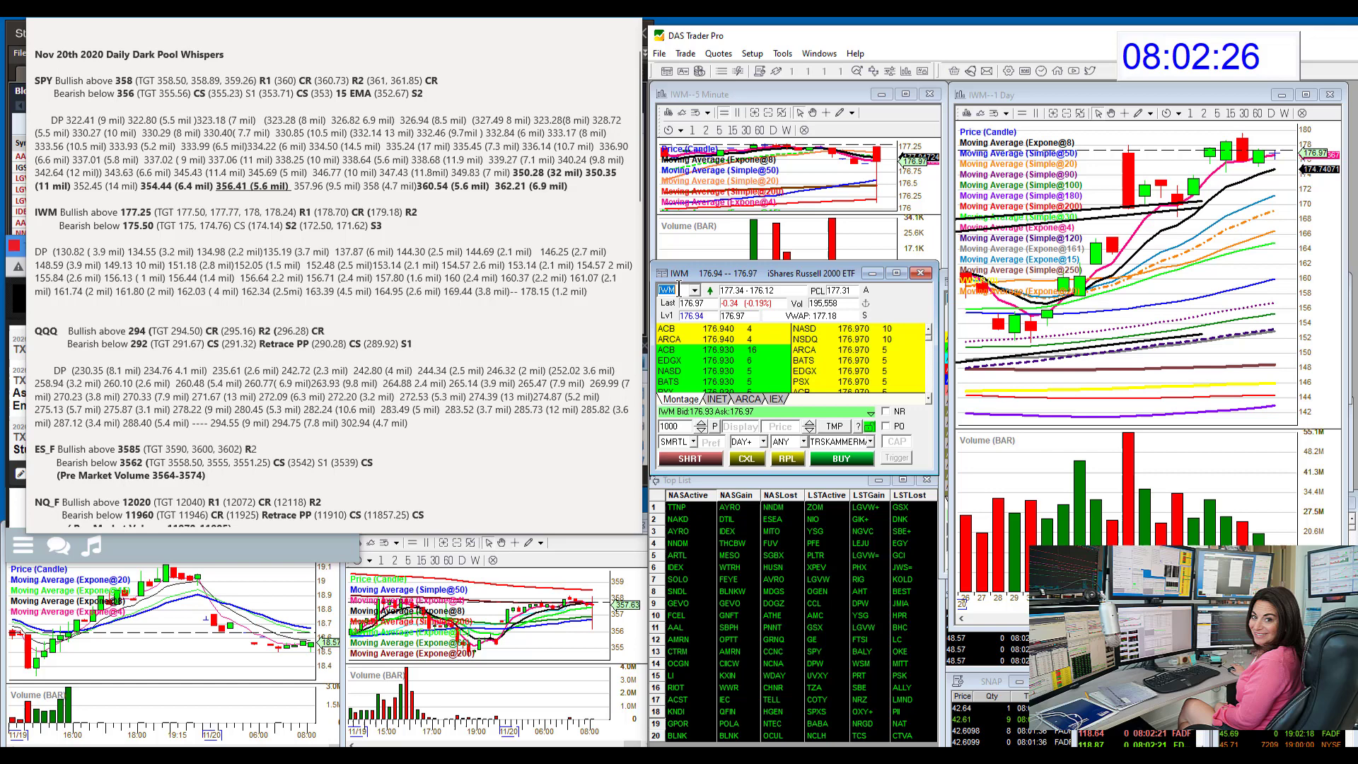
text(QQQ)
key(Return)
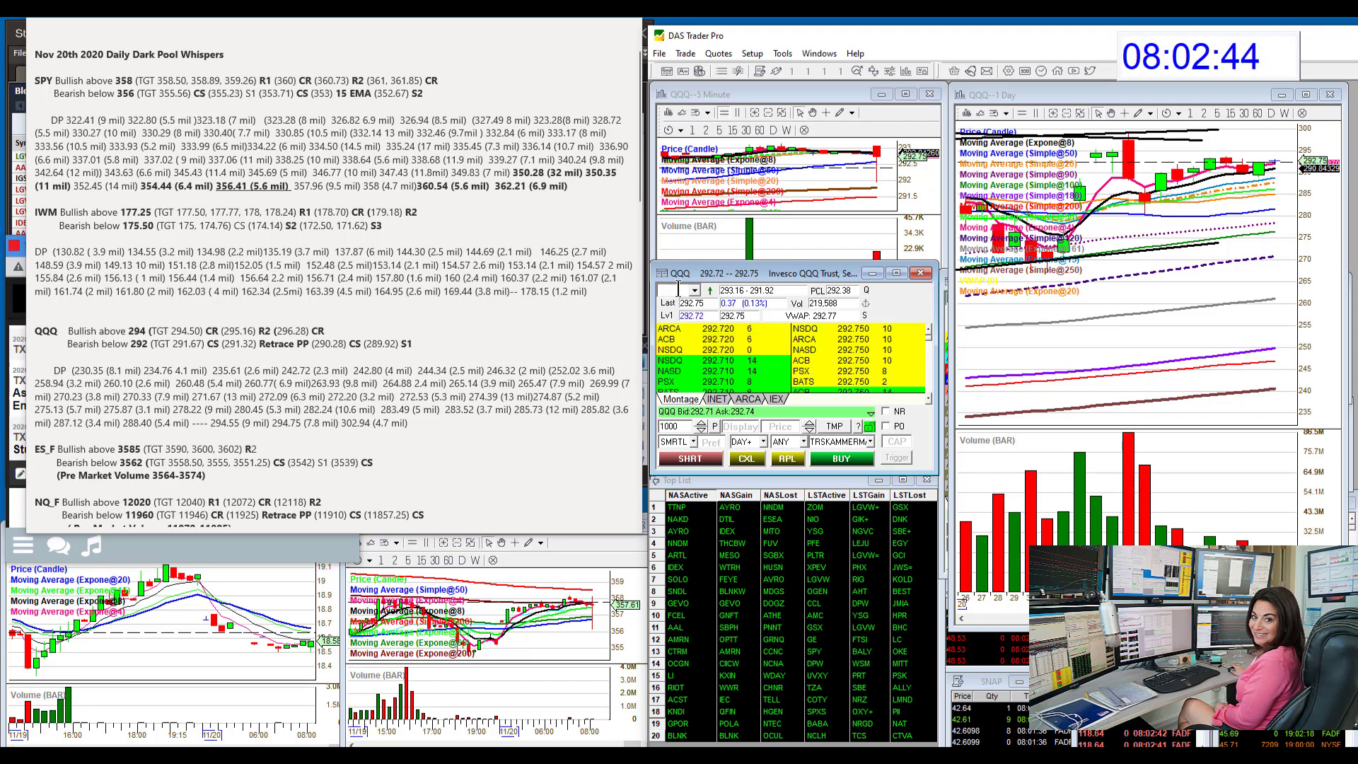
Bring the futures levels into view in the notes and load #ES in the montage and linked charts.
scroll(509, 349, down, 4)
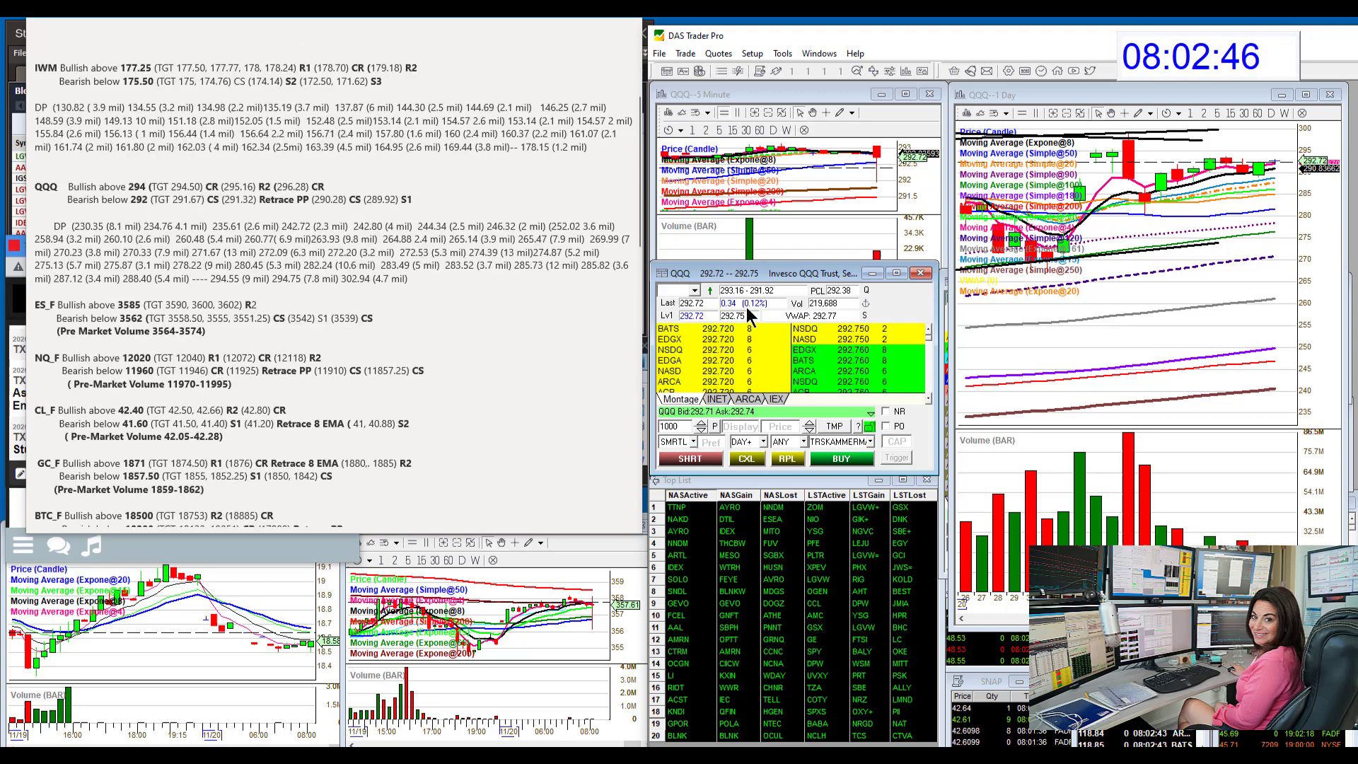
text(#ES)
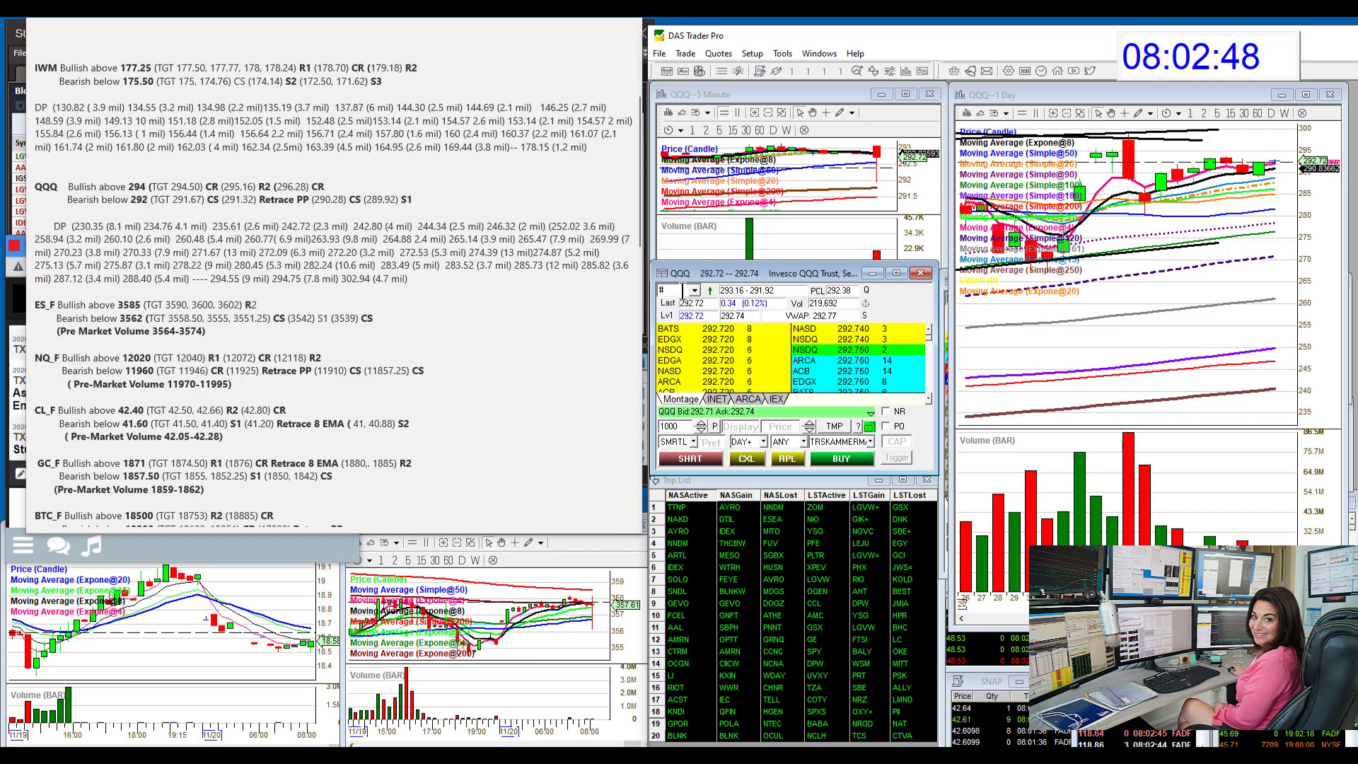
key(Return)
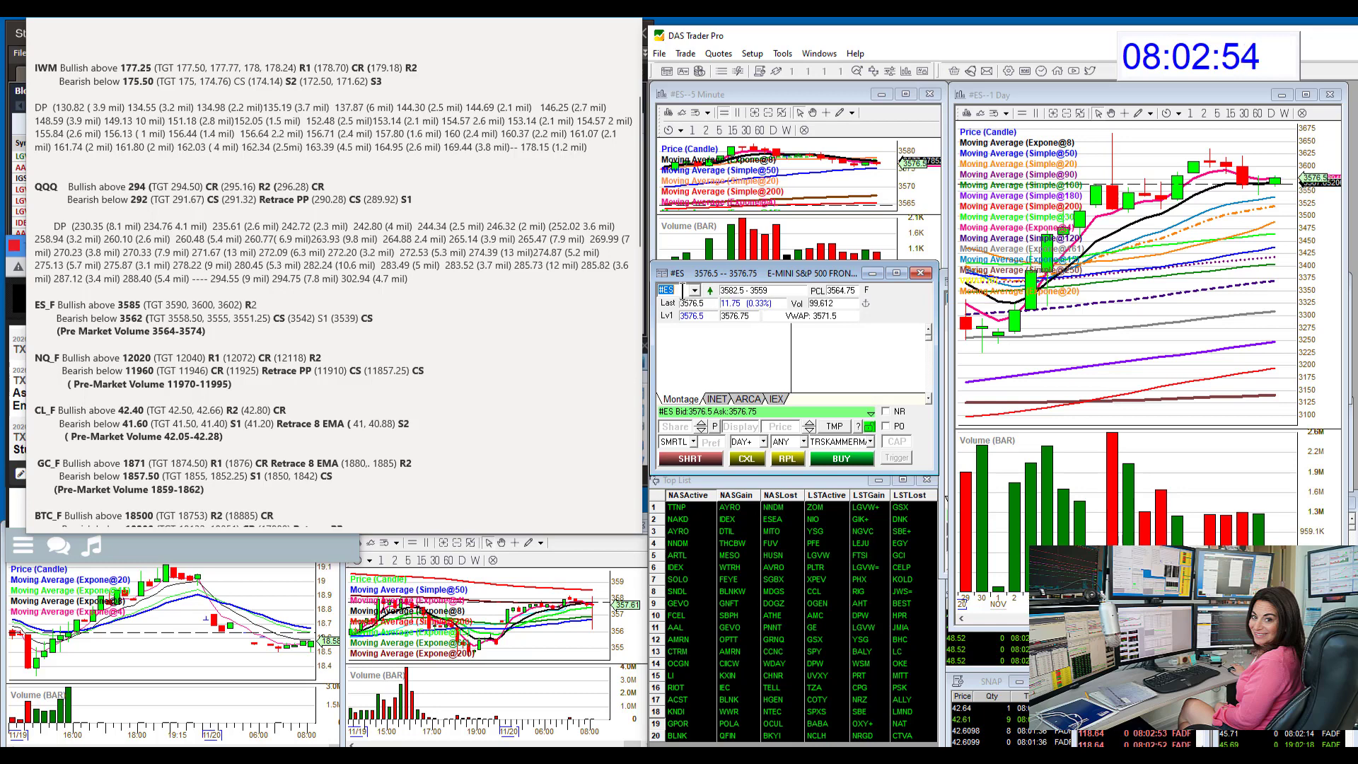
Change the montage symbol to #NQ to show the Nasdaq futures on the linked charts.
text(NQ)
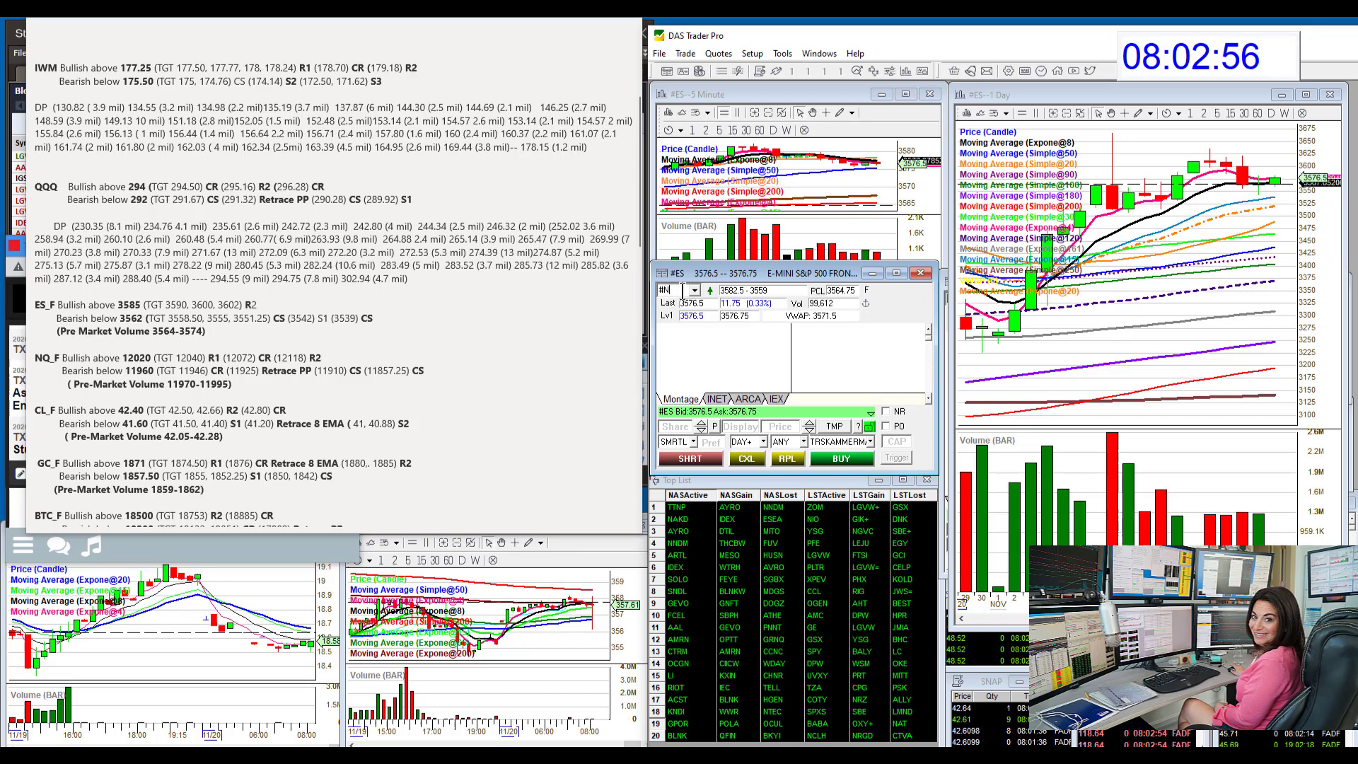
key(Return)
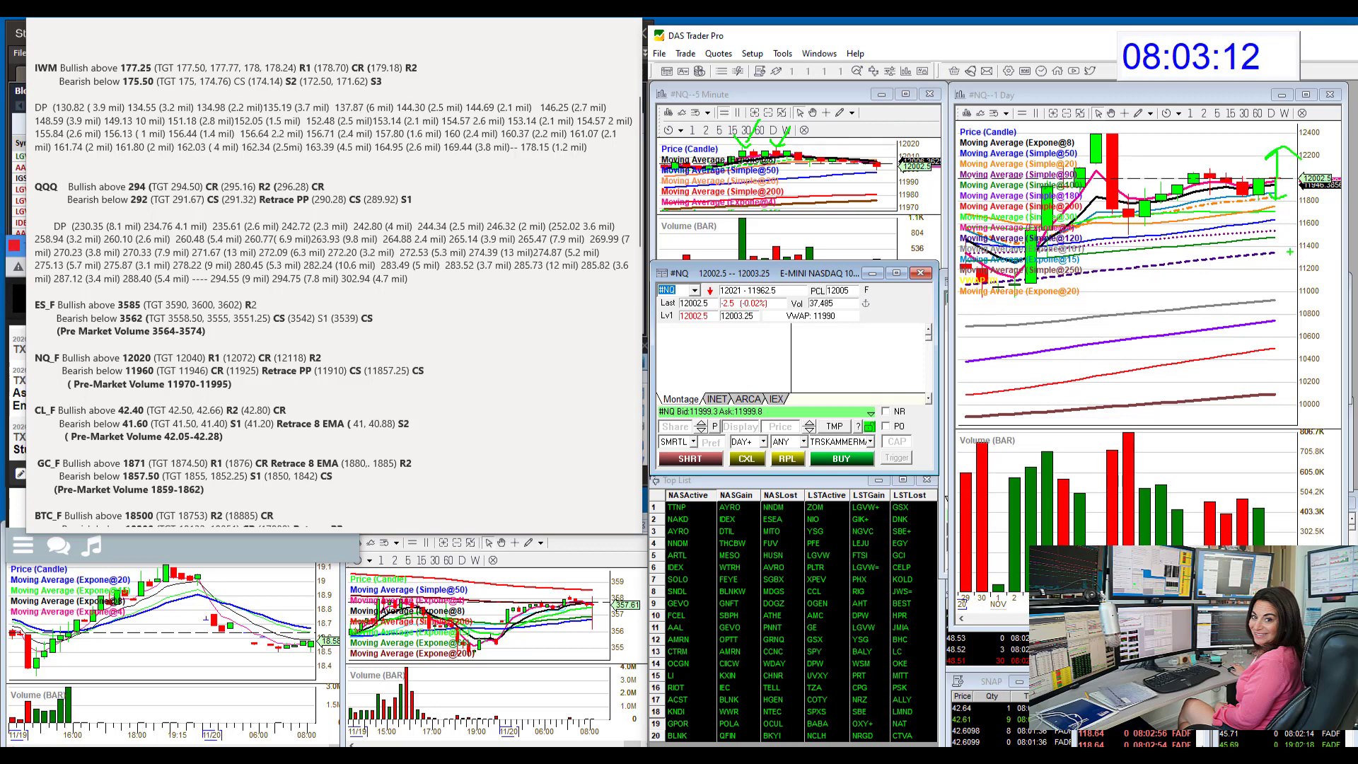
click(683, 290)
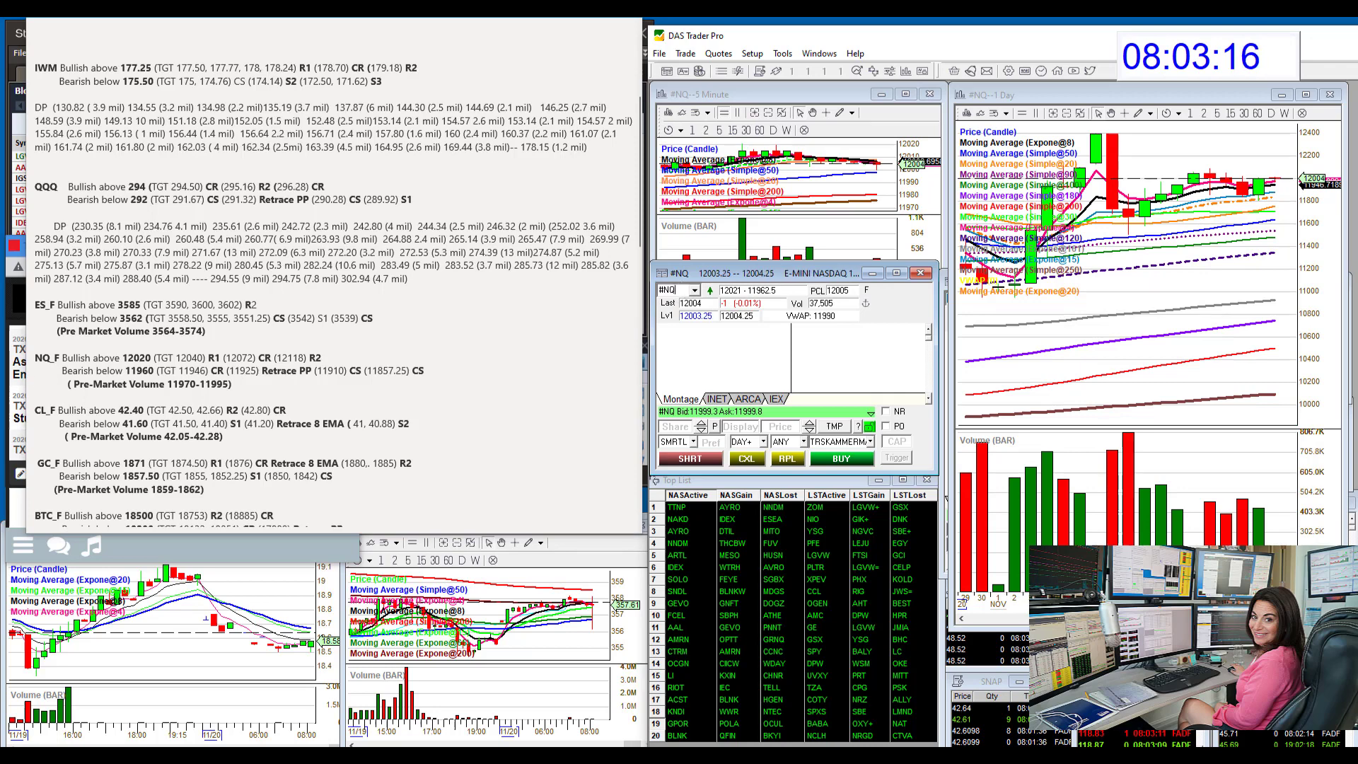
Switch to the thinkorswim Active Trader window, place it beside the notes, and set the /CL chart to 20 Y : W.
key(alt+Tab)
drag(1016, 202, 862, 144)
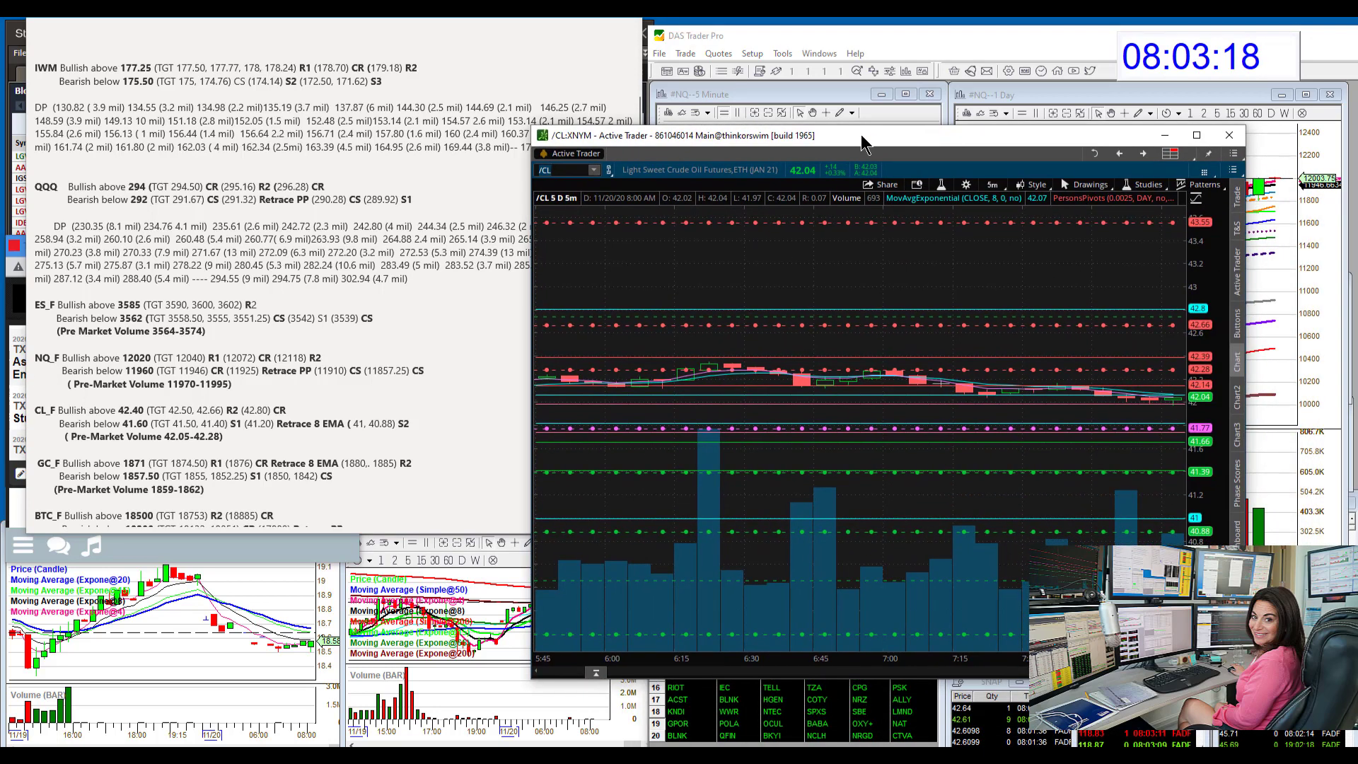
click(992, 185)
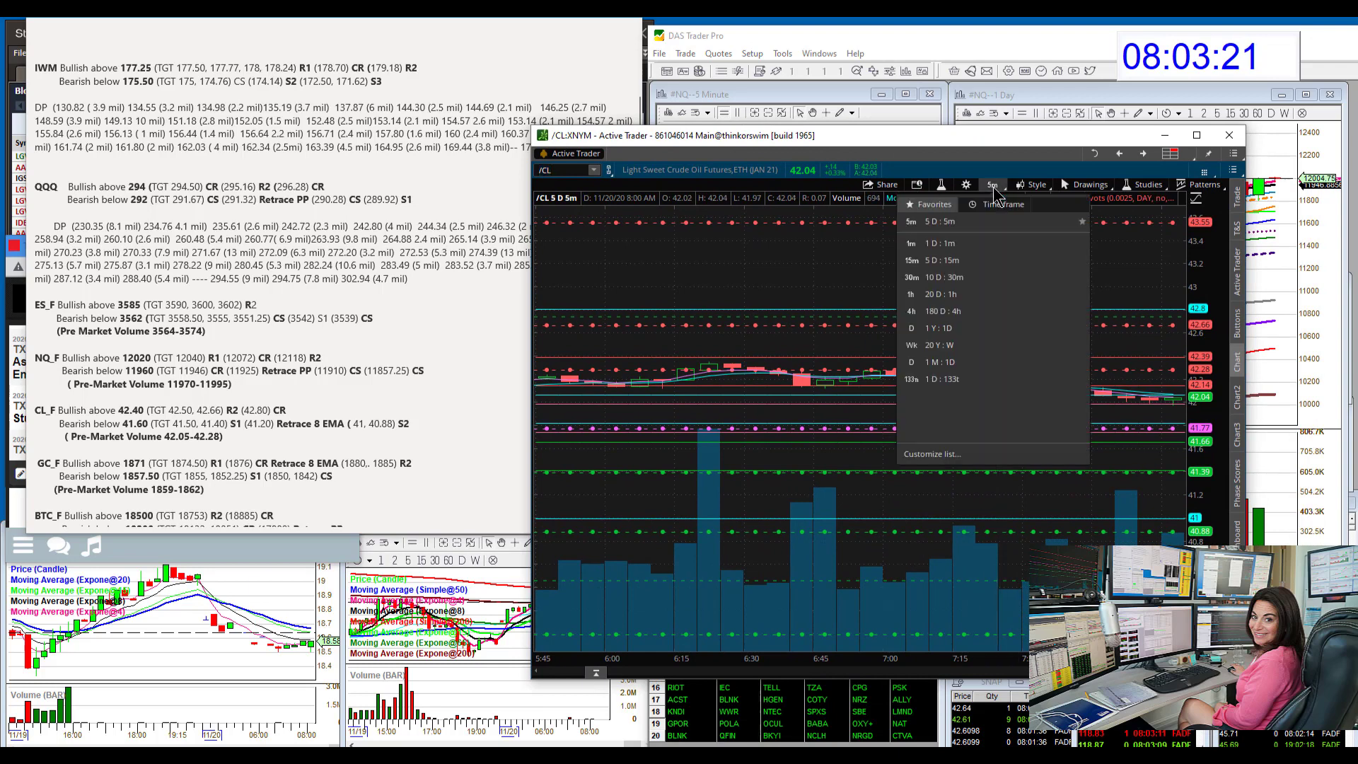
click(935, 347)
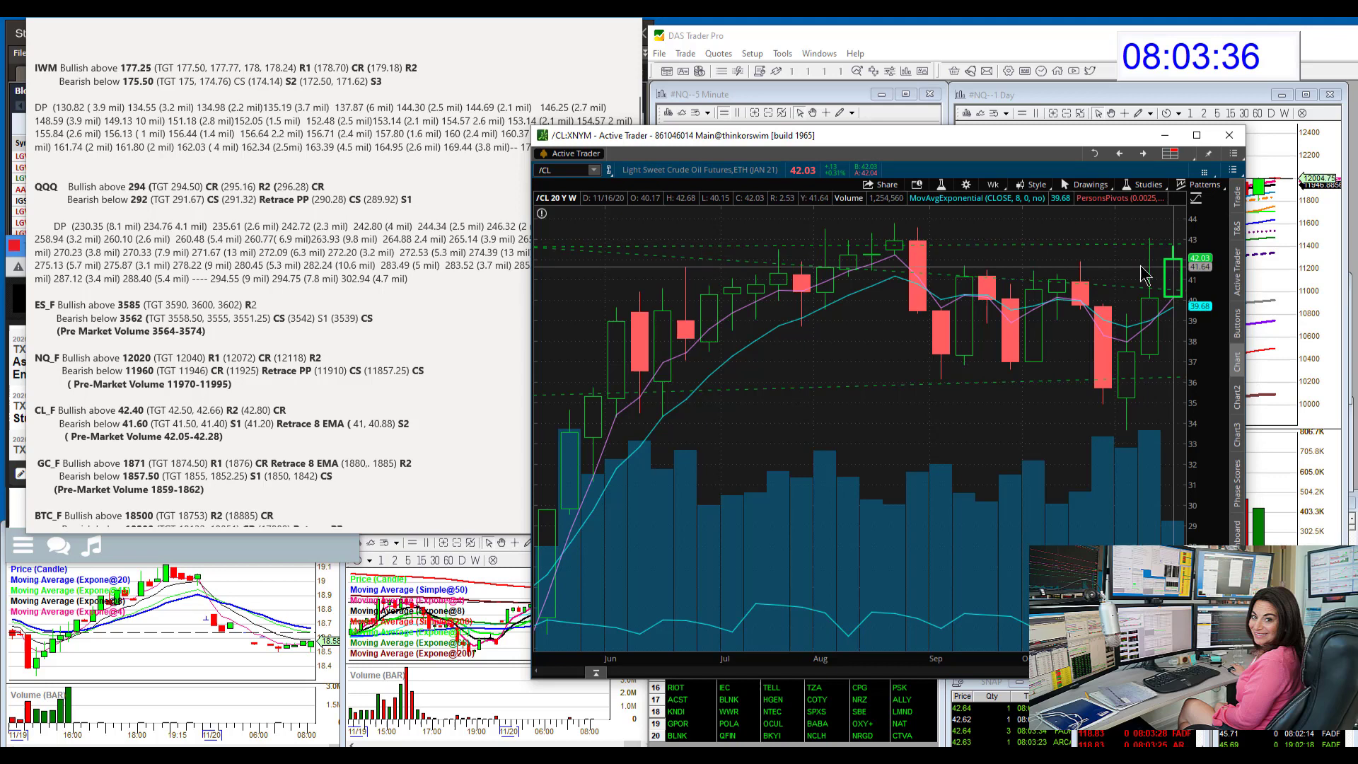
Set the /CL chart to 5 D : 5m and temporarily mark arrows and a circled zone around the current price.
click(993, 184)
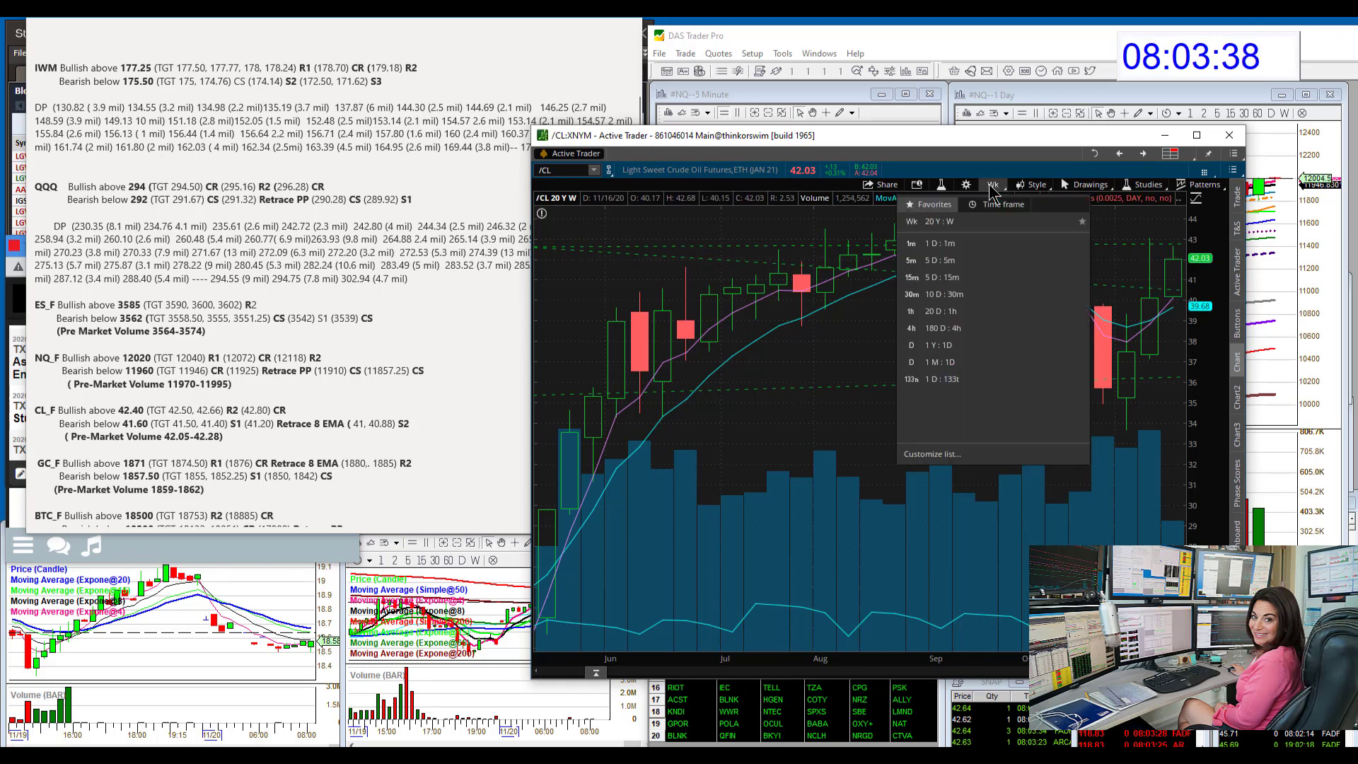
click(935, 261)
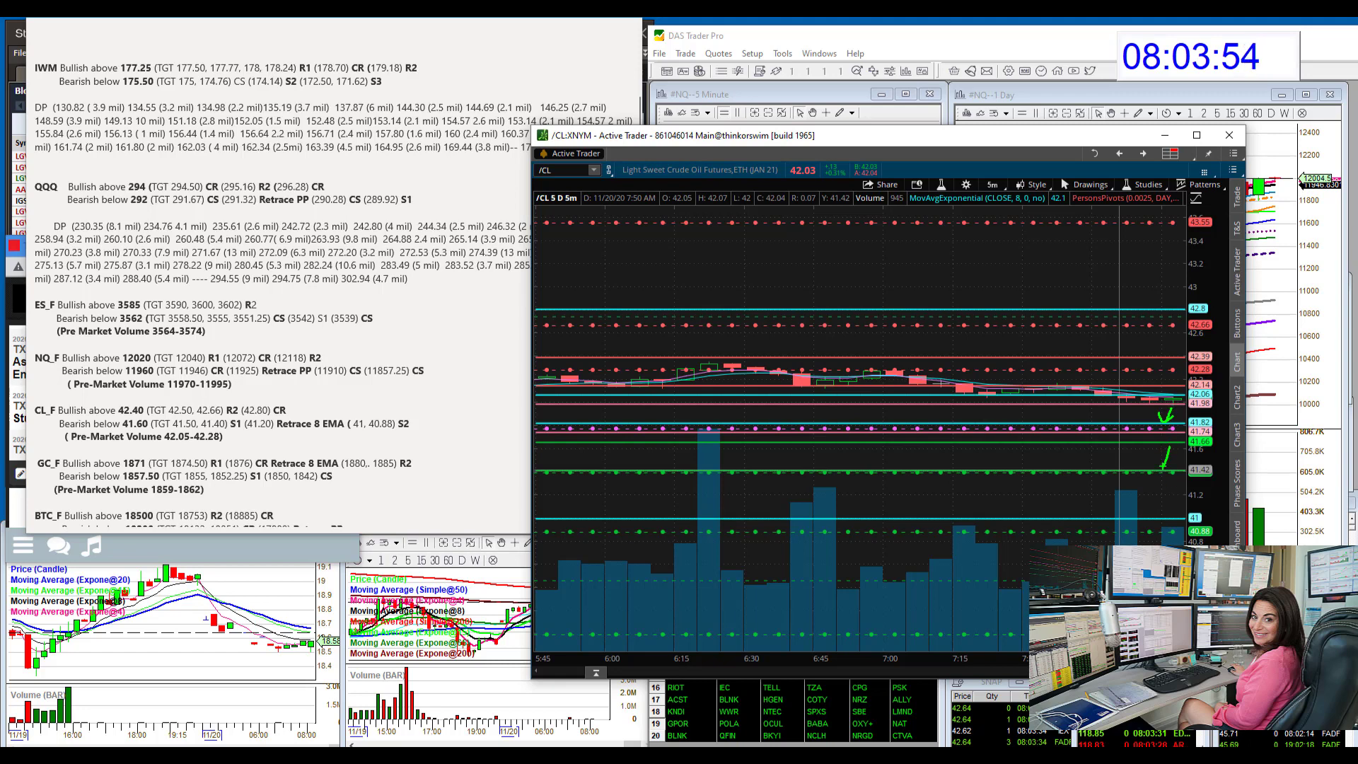
mouse_move(1152, 458)
mouse_down()
mouse_move(1172, 470)
mouse_move(1160, 425)
mouse_up()
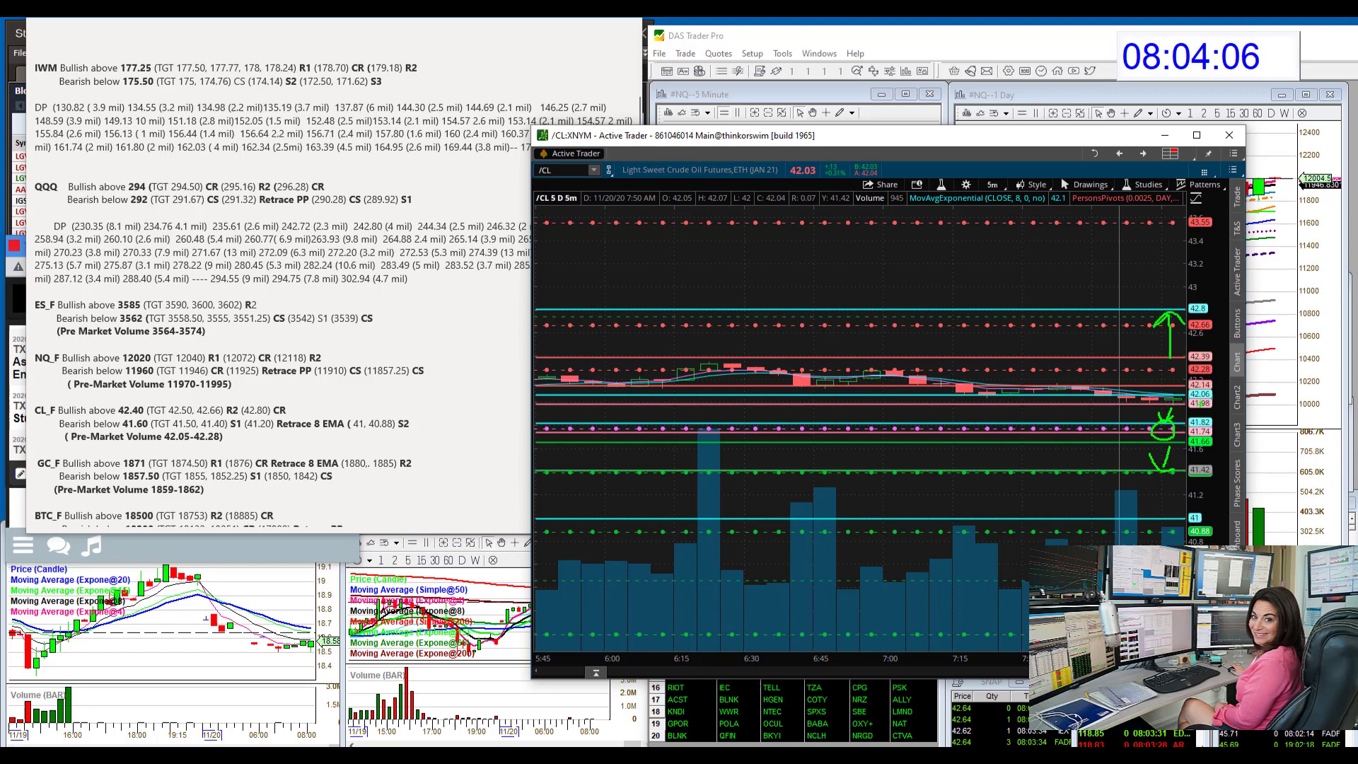
mouse_move(1173, 363)
mouse_down()
mouse_move(1159, 363)
mouse_move(1144, 438)
mouse_move(1167, 402)
mouse_up()
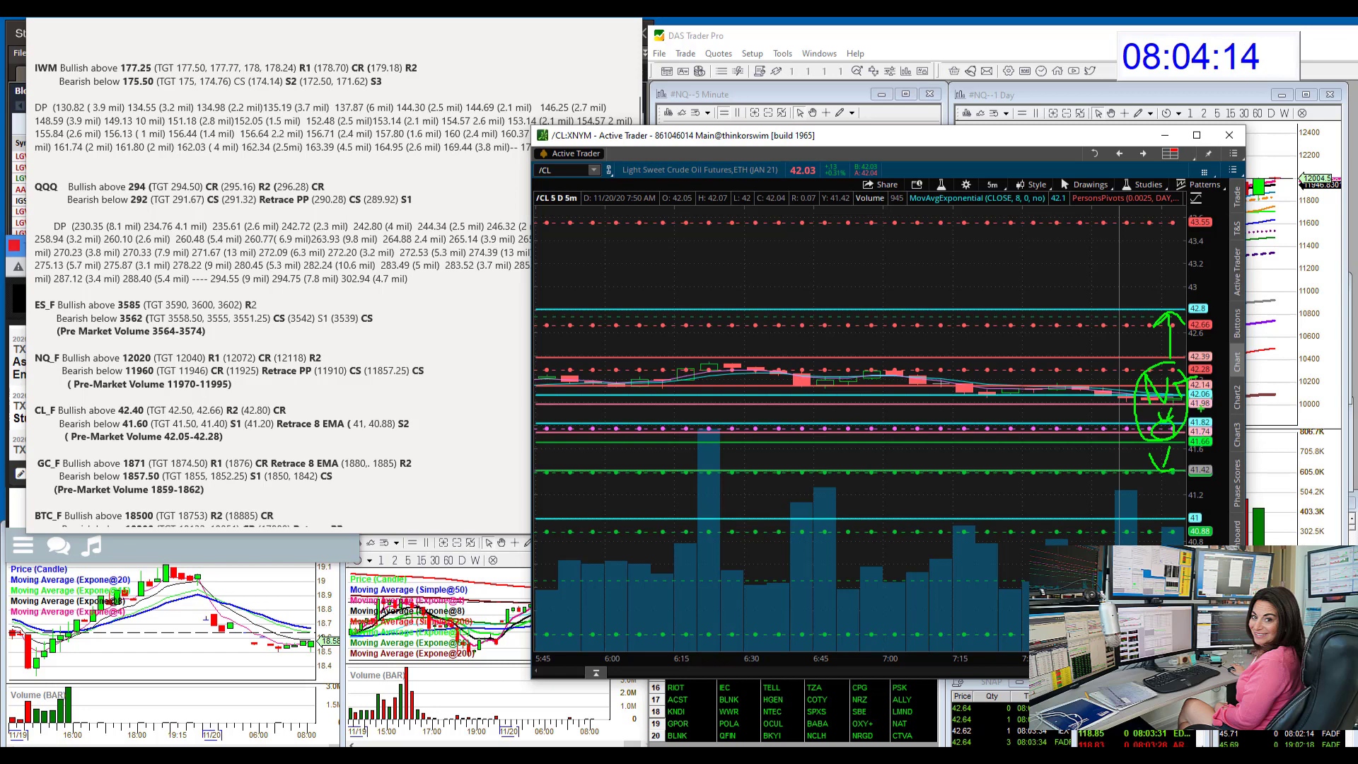
key(Escape)
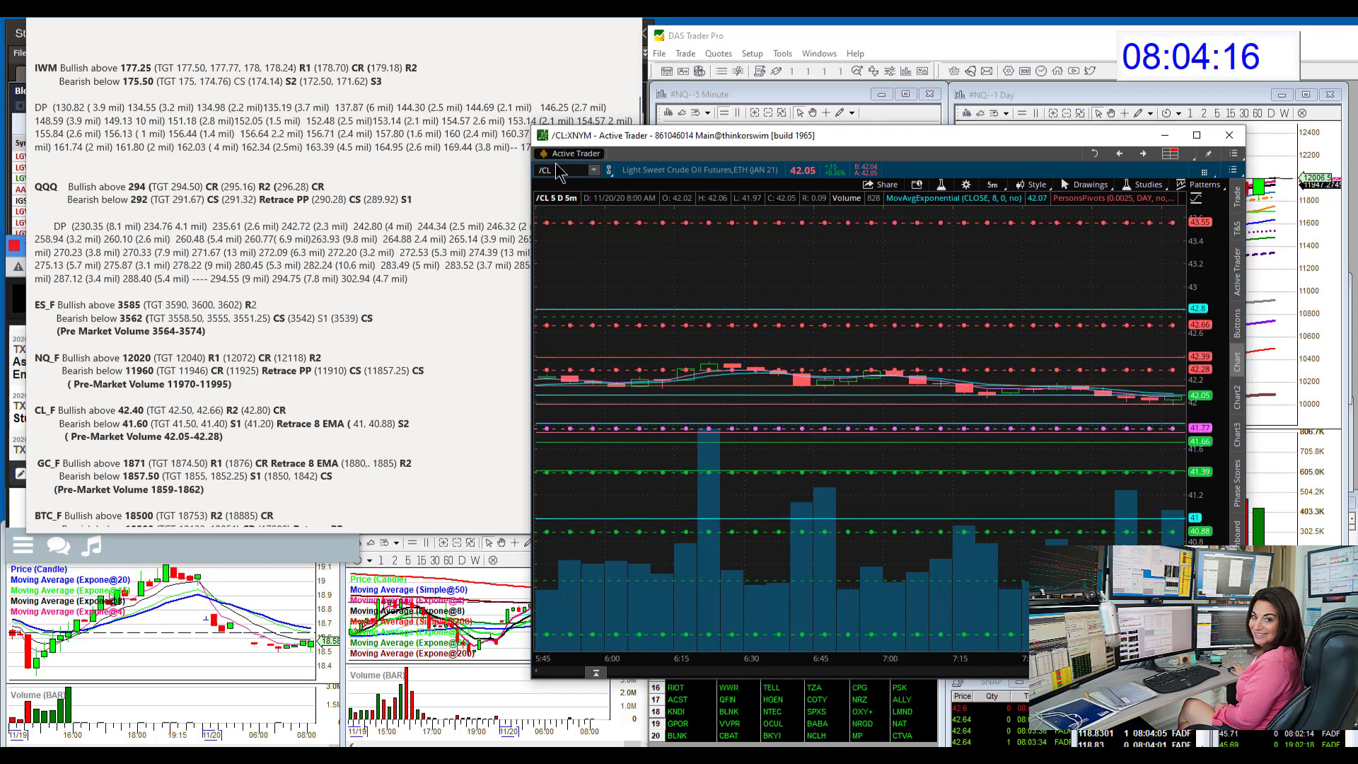
Load the /GC gold futures symbol in the Active Trader chart.
click(558, 170)
text(/G)
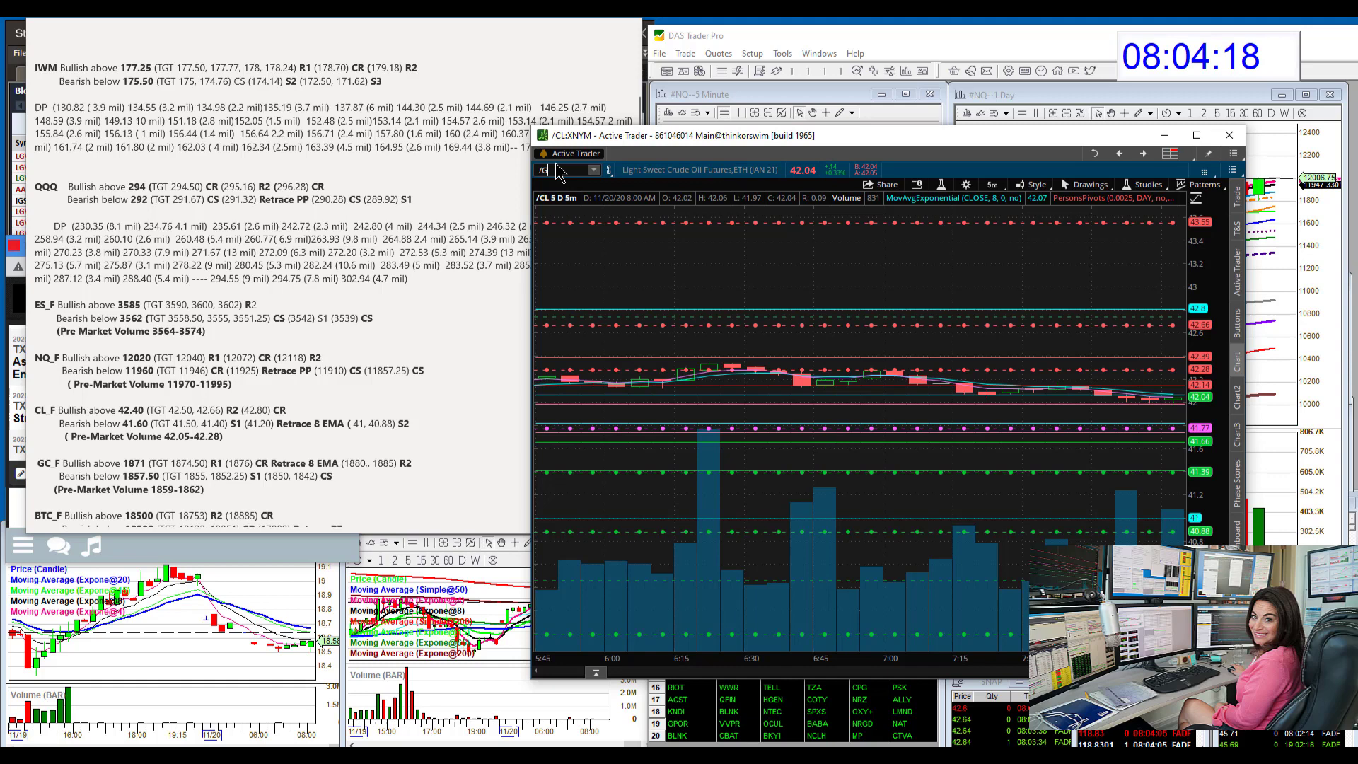
text(C)
key(Return)
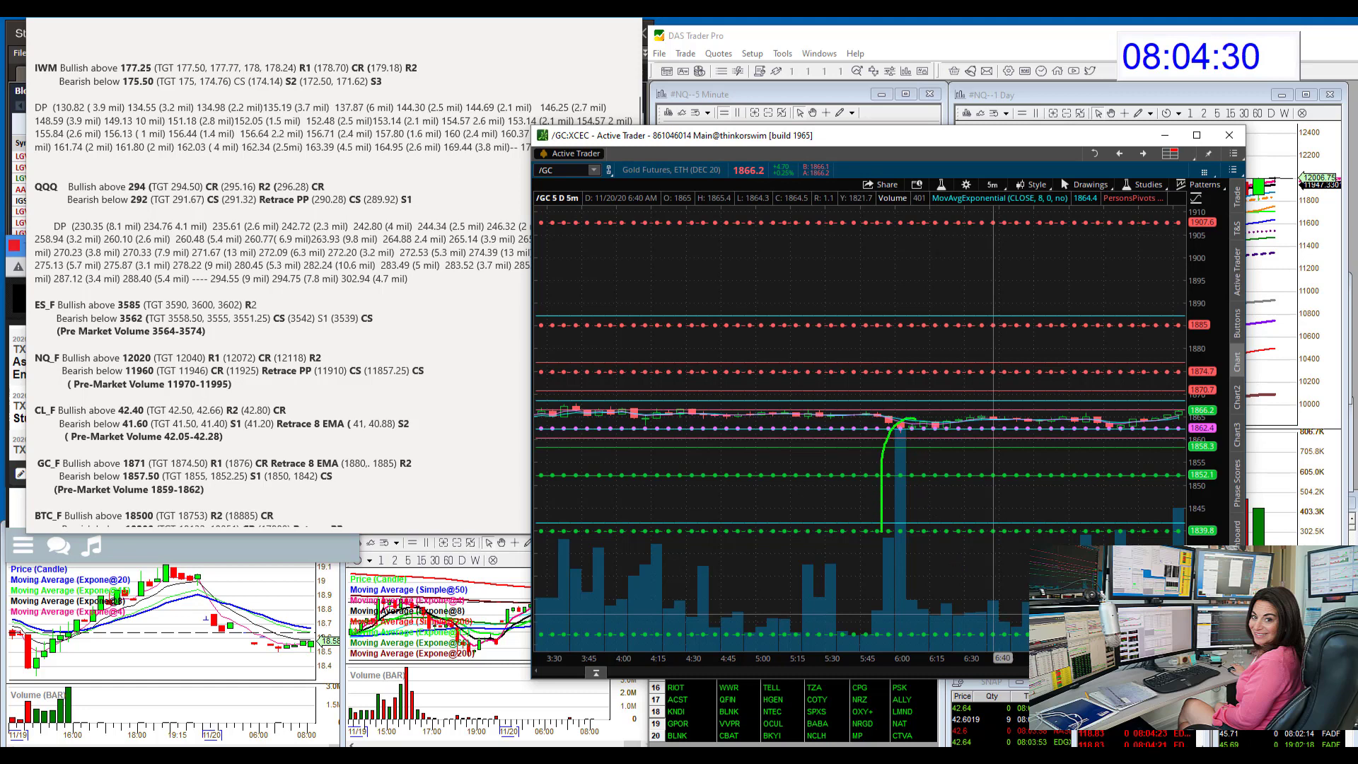
Circle the tall 6:00 volume bar on the /GC chart, mark the recent low with a downward arrow, and clear the marks.
mouse_move(881, 532)
mouse_down()
mouse_move(897, 645)
mouse_move(924, 516)
mouse_move(922, 439)
mouse_up()
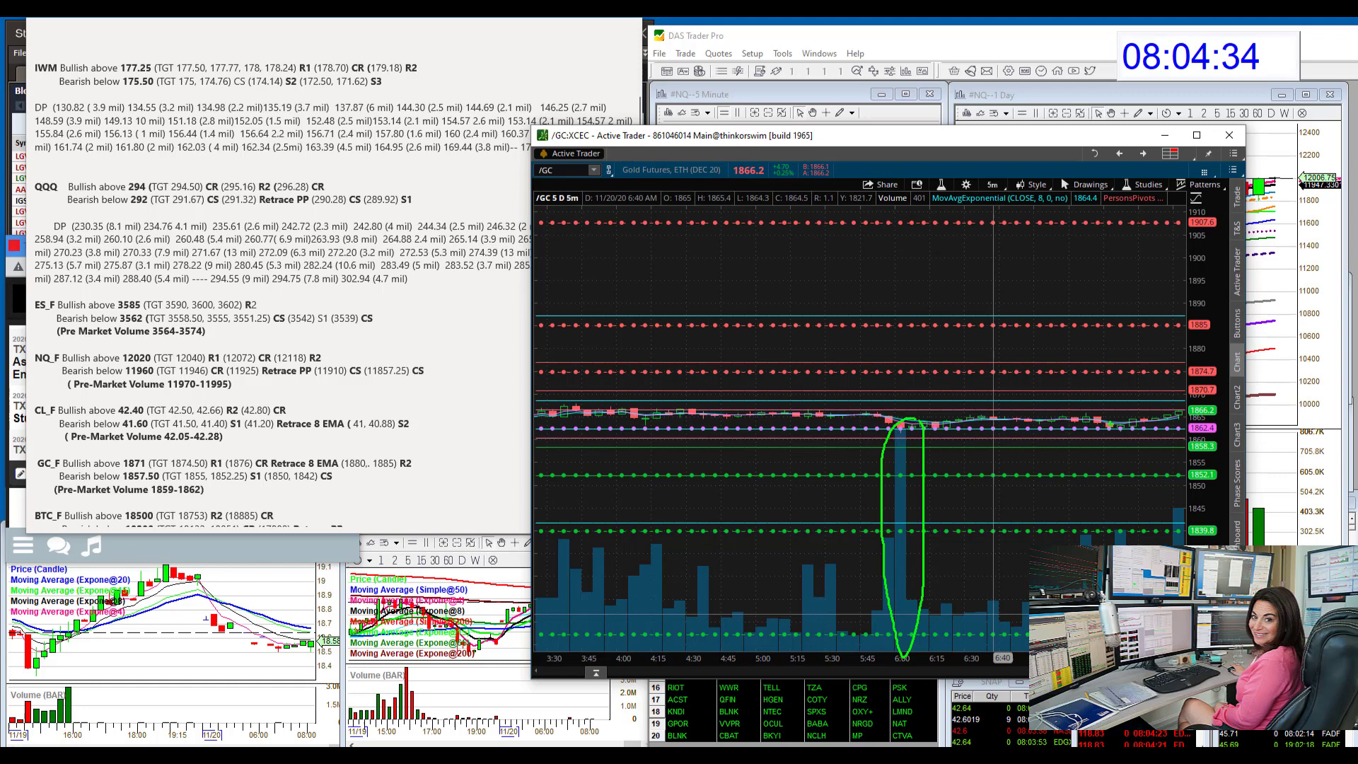
drag(1121, 419, 1131, 520)
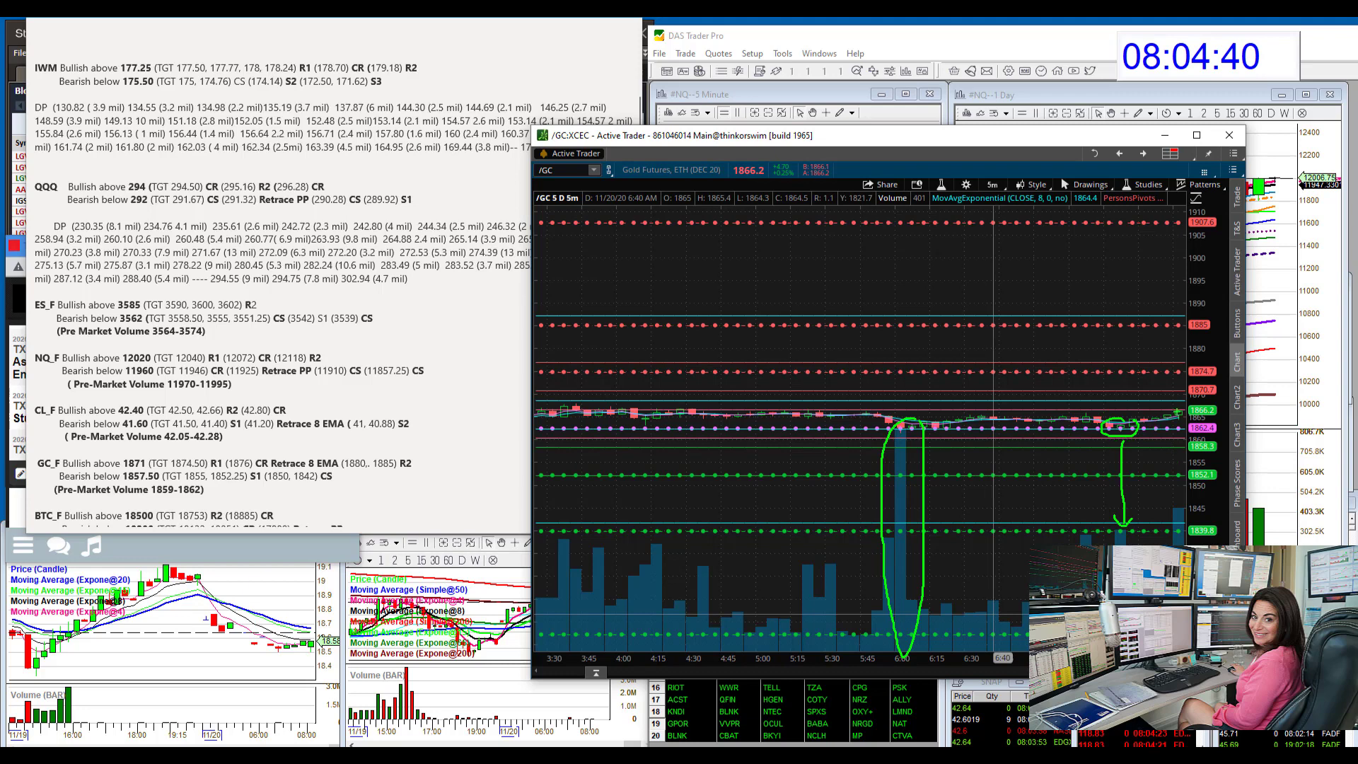
key(Escape)
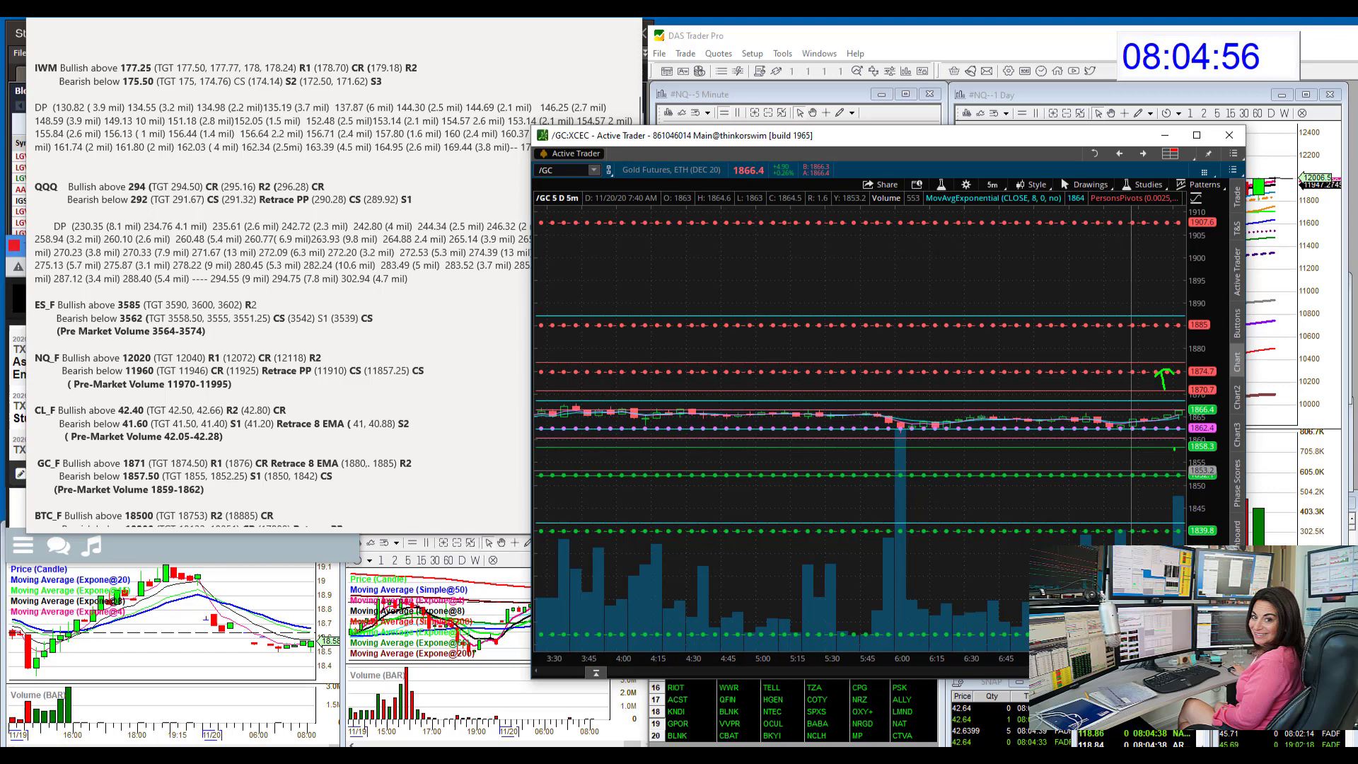
Draw breakout and breakdown arrows around a circled current-price zone on the /GC chart, then clear the drawings.
drag(1175, 449, 1179, 470)
drag(1158, 405, 1188, 392)
mouse_move(1147, 439)
mouse_down()
mouse_move(1176, 444)
mouse_move(1161, 440)
mouse_up()
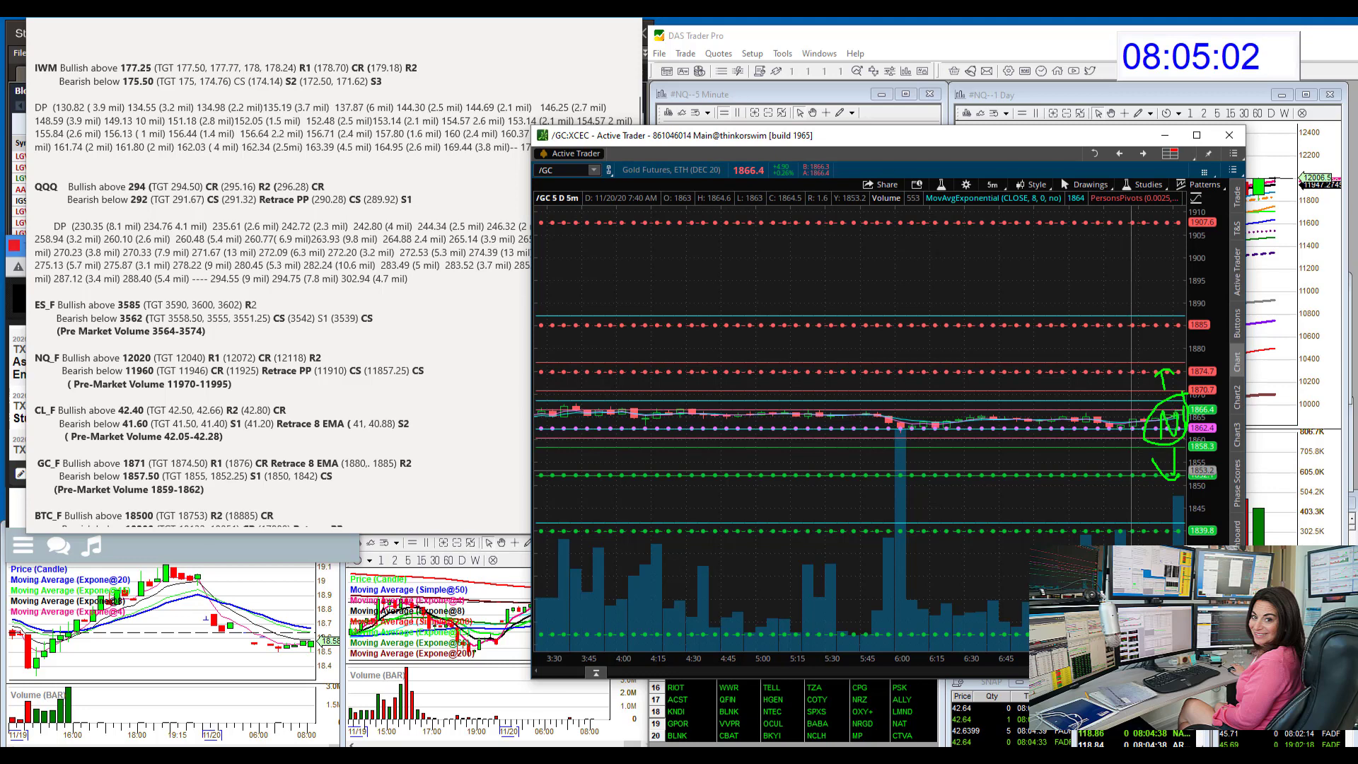
key(Escape)
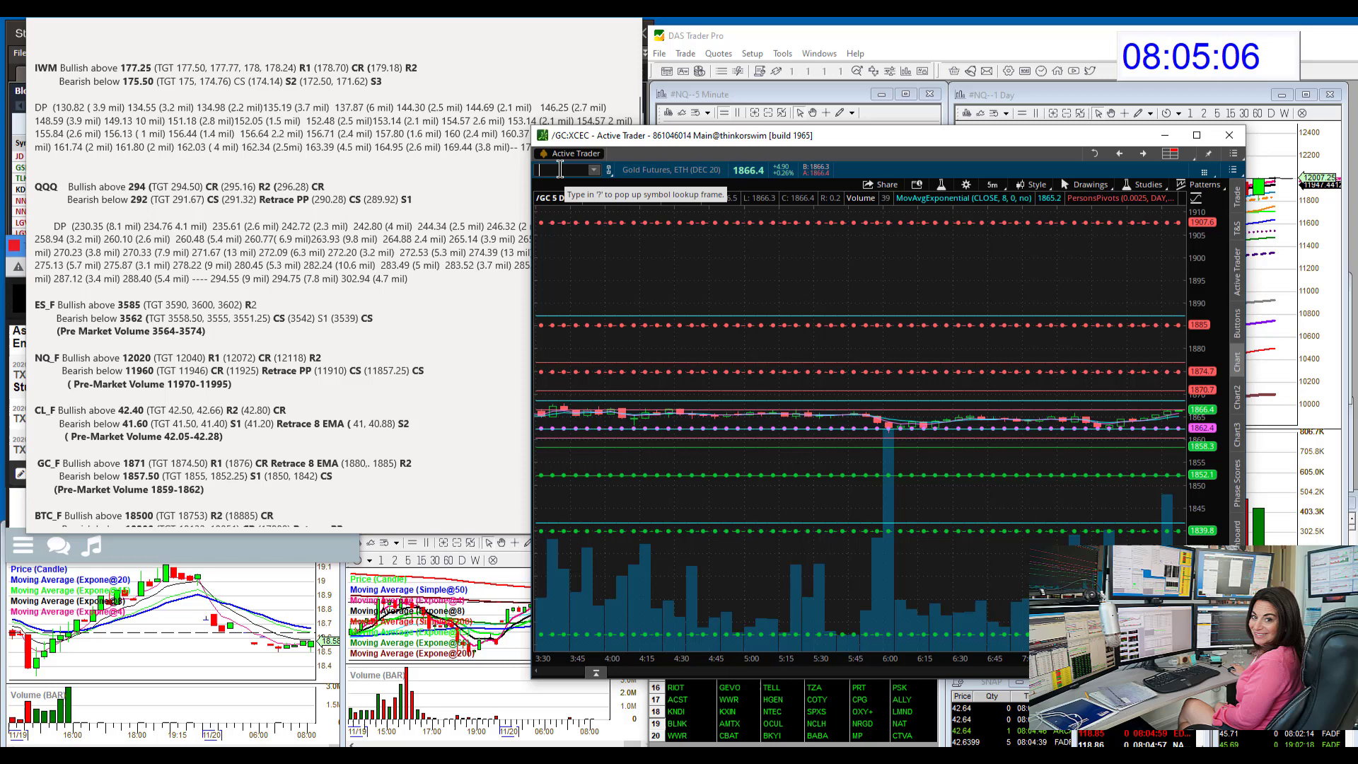
Load the /BTC bitcoin futures chart and bring the BTC_F levels into view in the notes.
text(/BT)
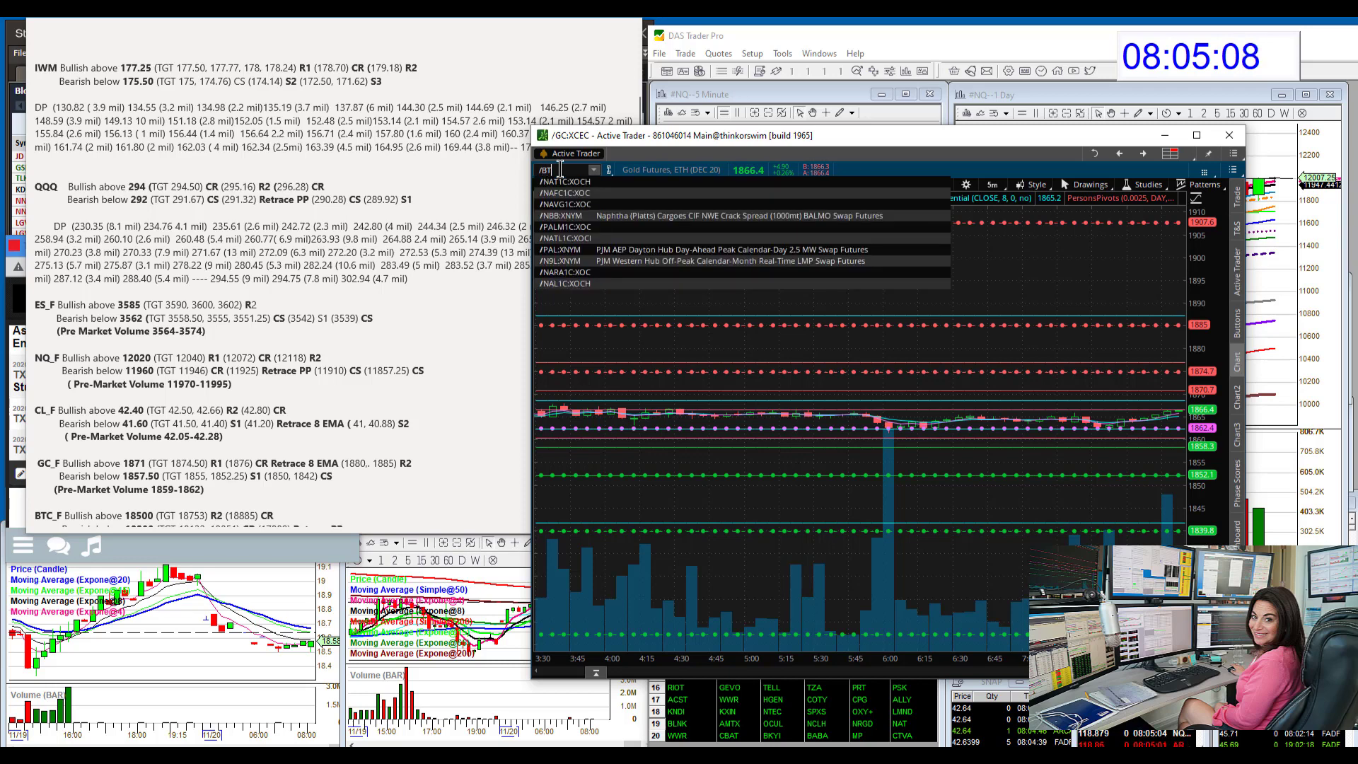
text(C)
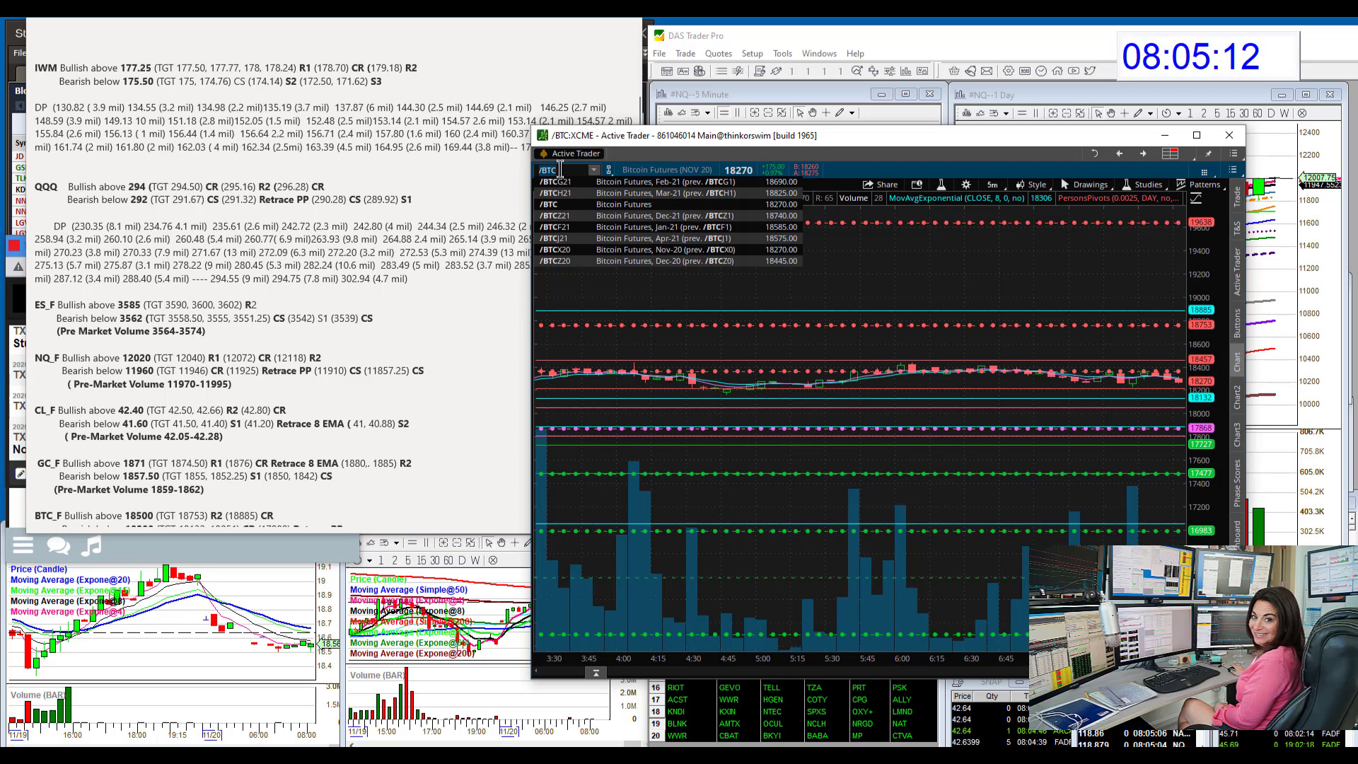
scroll(322, 319, down, 2)
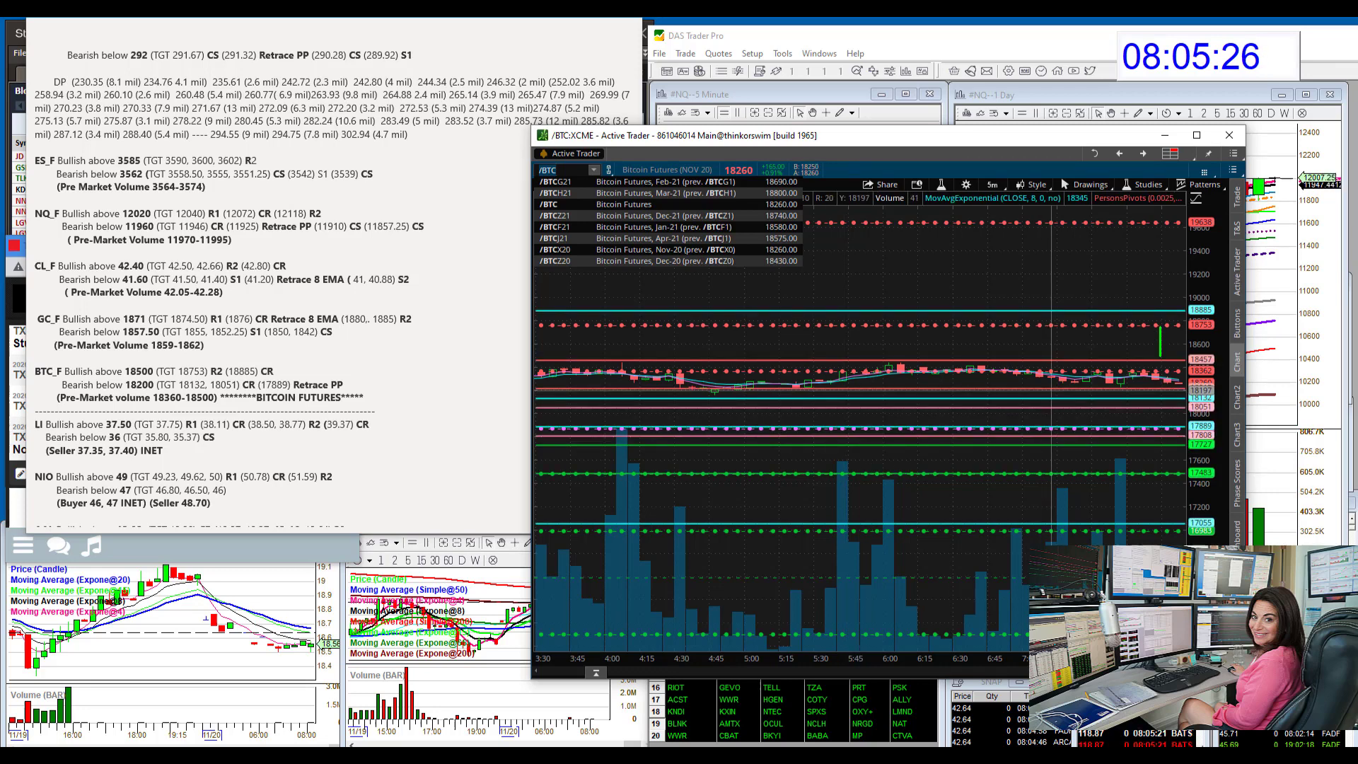
Draw an upward arrow near 18753 and a downward arrow near 18051 on the /BTC chart, then clear them.
drag(1160, 326, 1142, 331)
click(1144, 400)
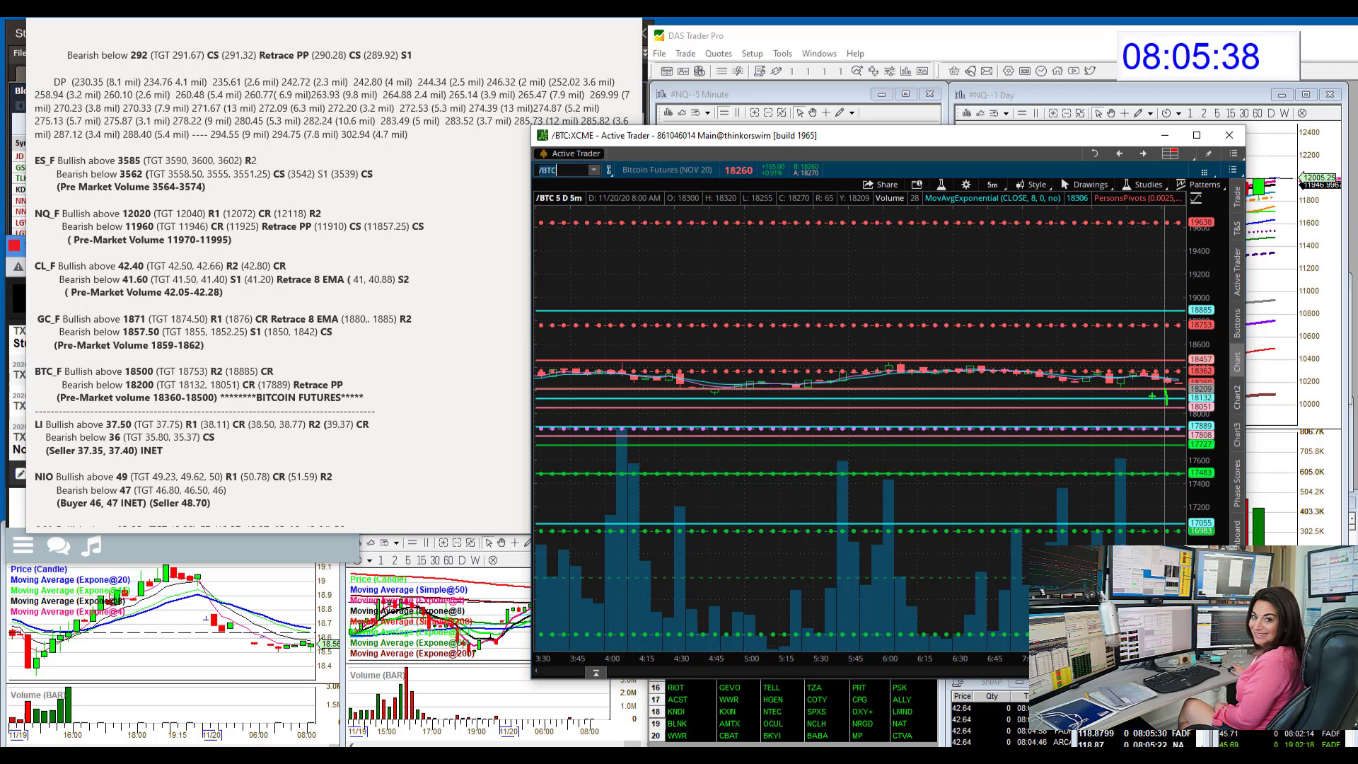
drag(1166, 401, 1180, 403)
drag(1170, 335, 1175, 352)
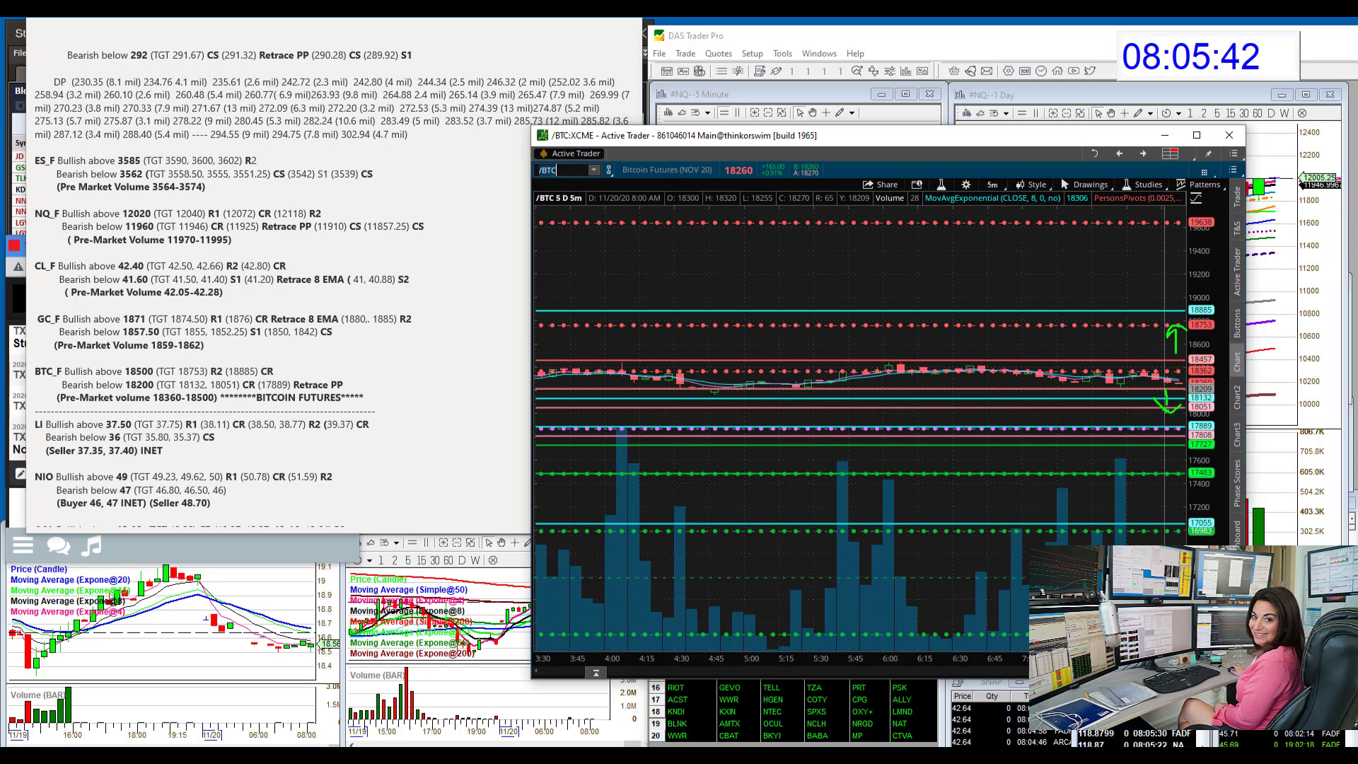
key(Escape)
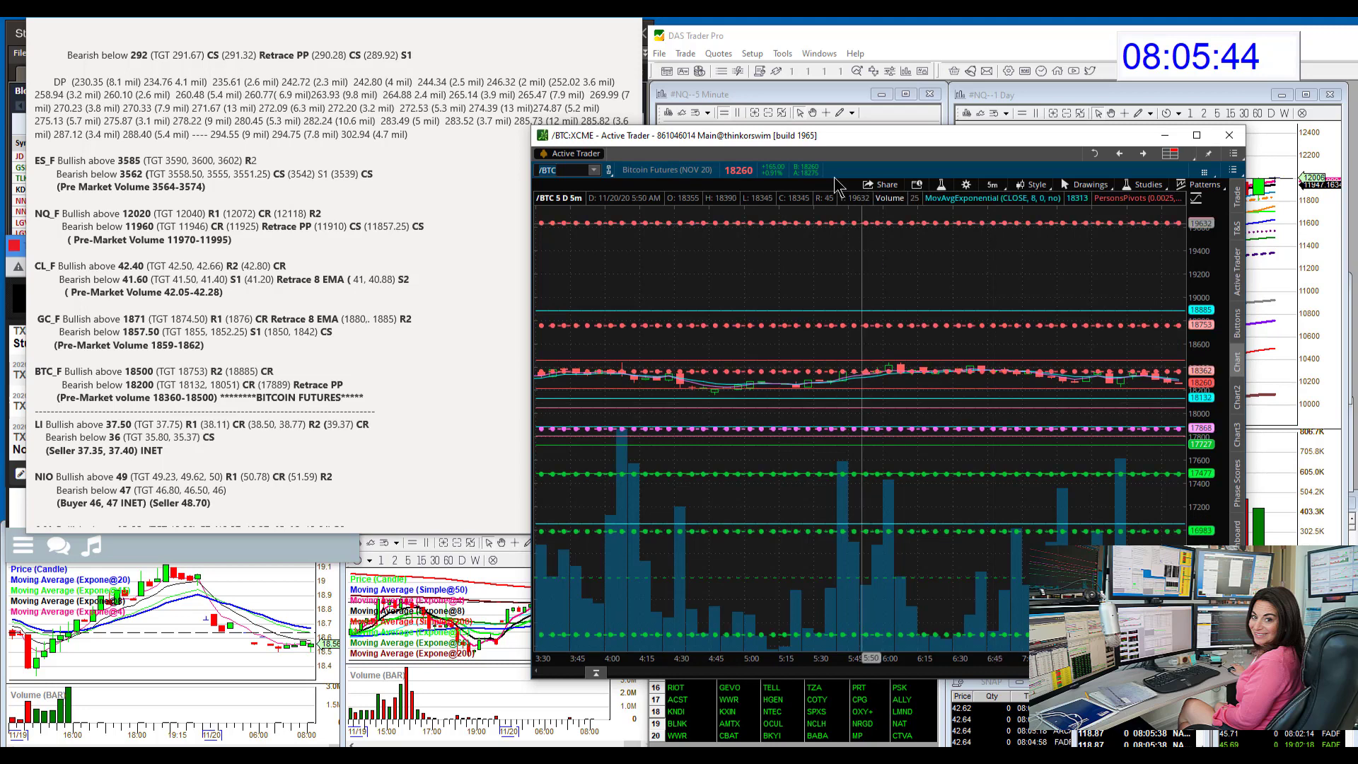
Move the /BTC chart window out of the way and load LI in the DAS Trader montage and linked charts.
key(super+Down)
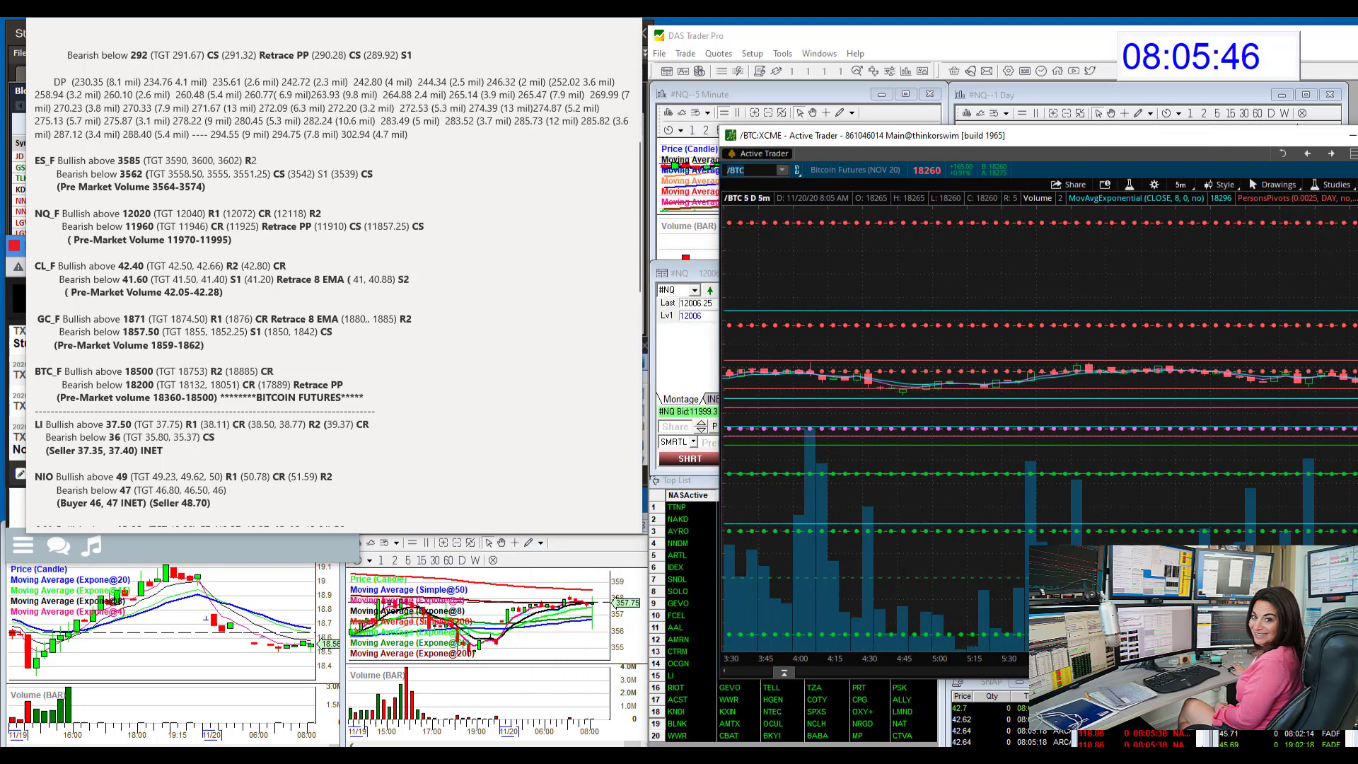
click(681, 279)
text(LI)
key(Return)
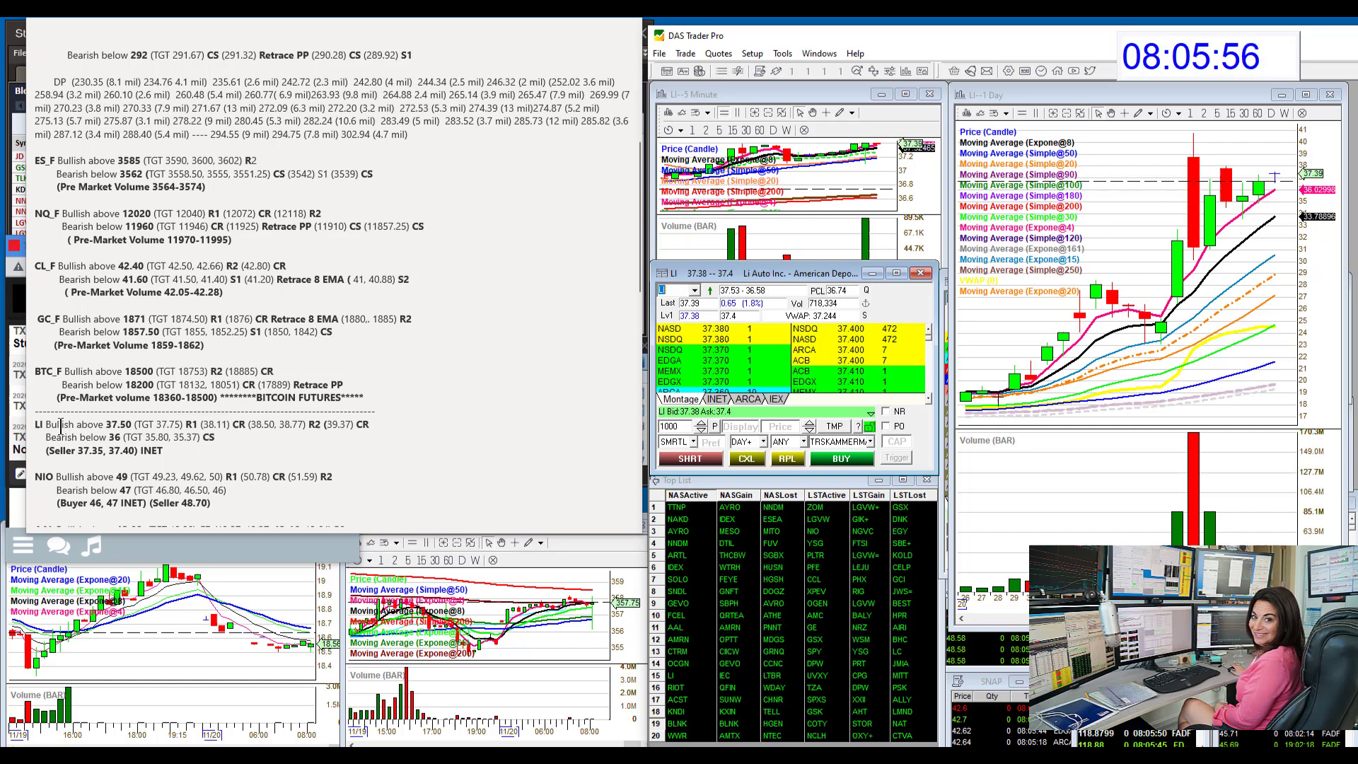
Highlight LI's 37.75 target and the CR label before 38.50 in the notes, comparing the levels with the thinkorswim LI chart.
drag(134, 425, 188, 424)
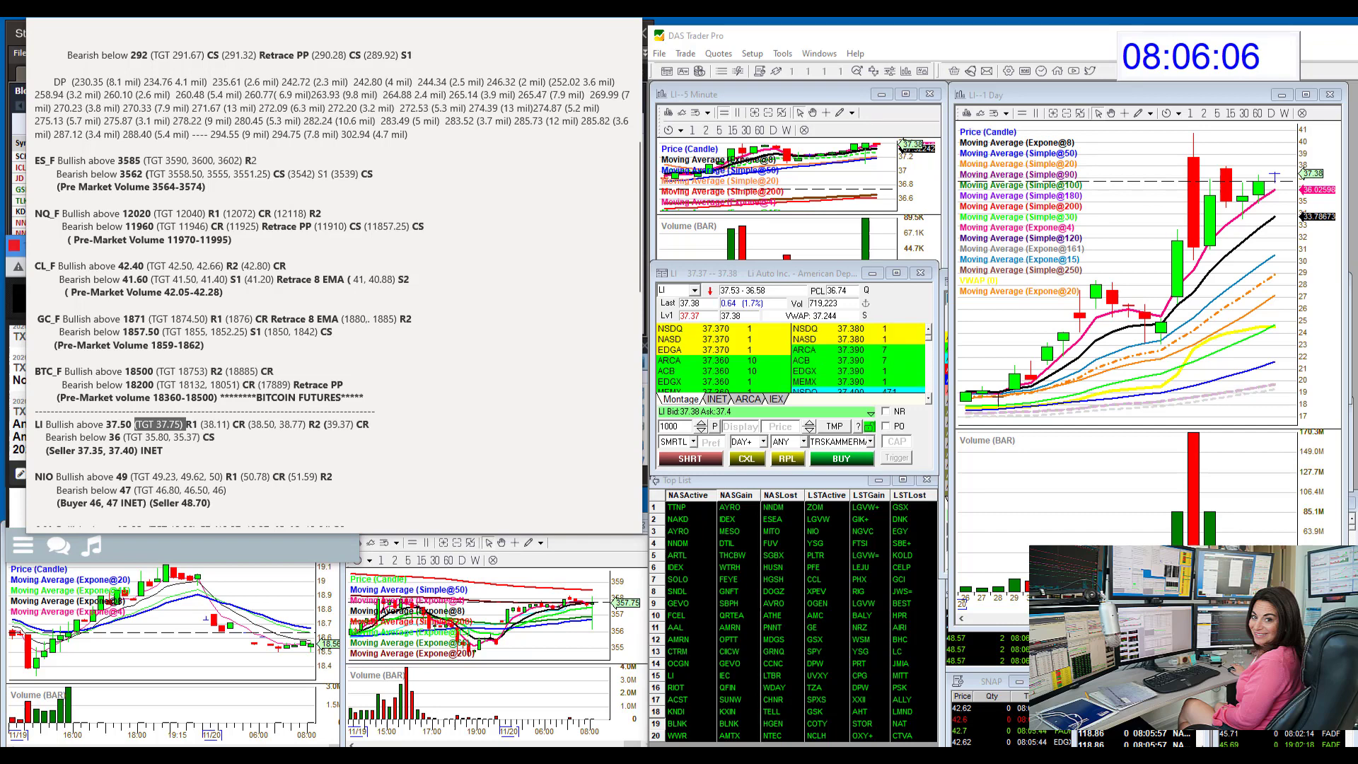
key(alt+Tab)
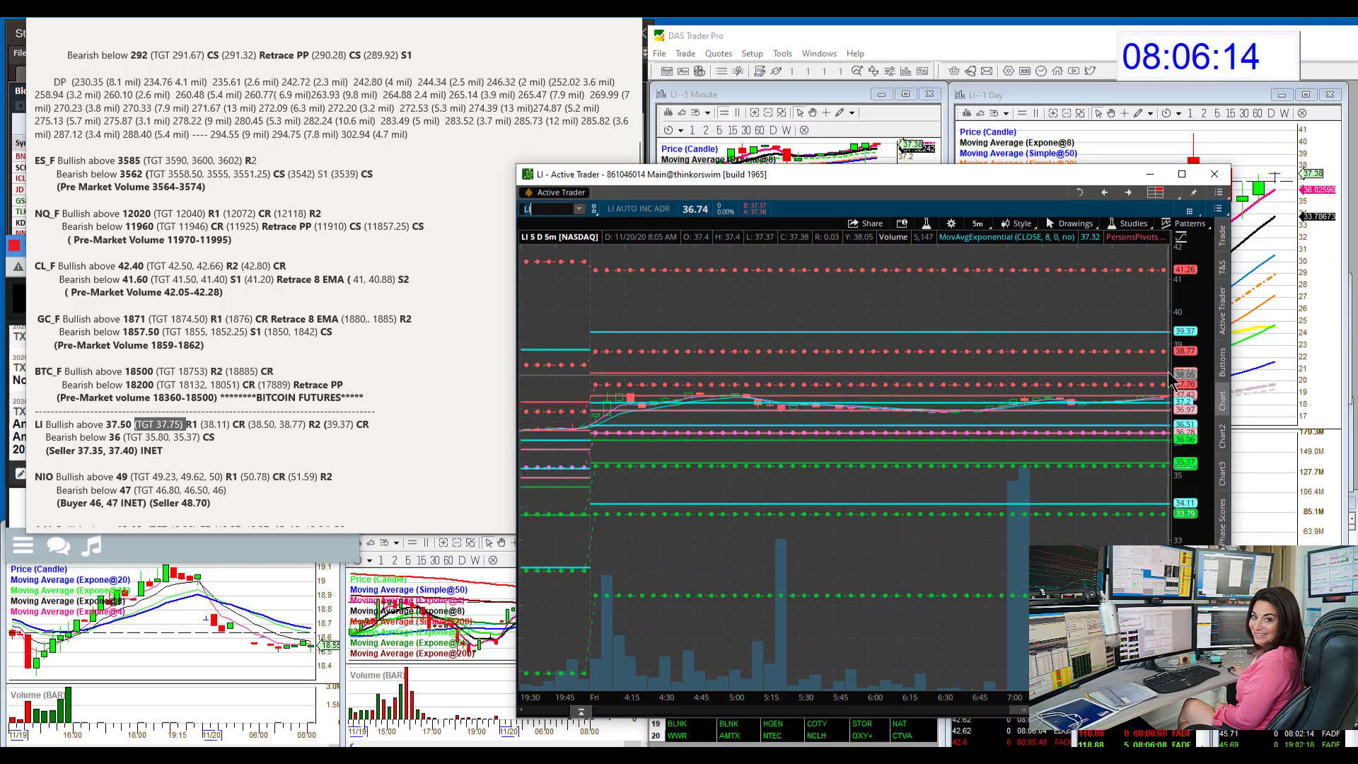
click(324, 427)
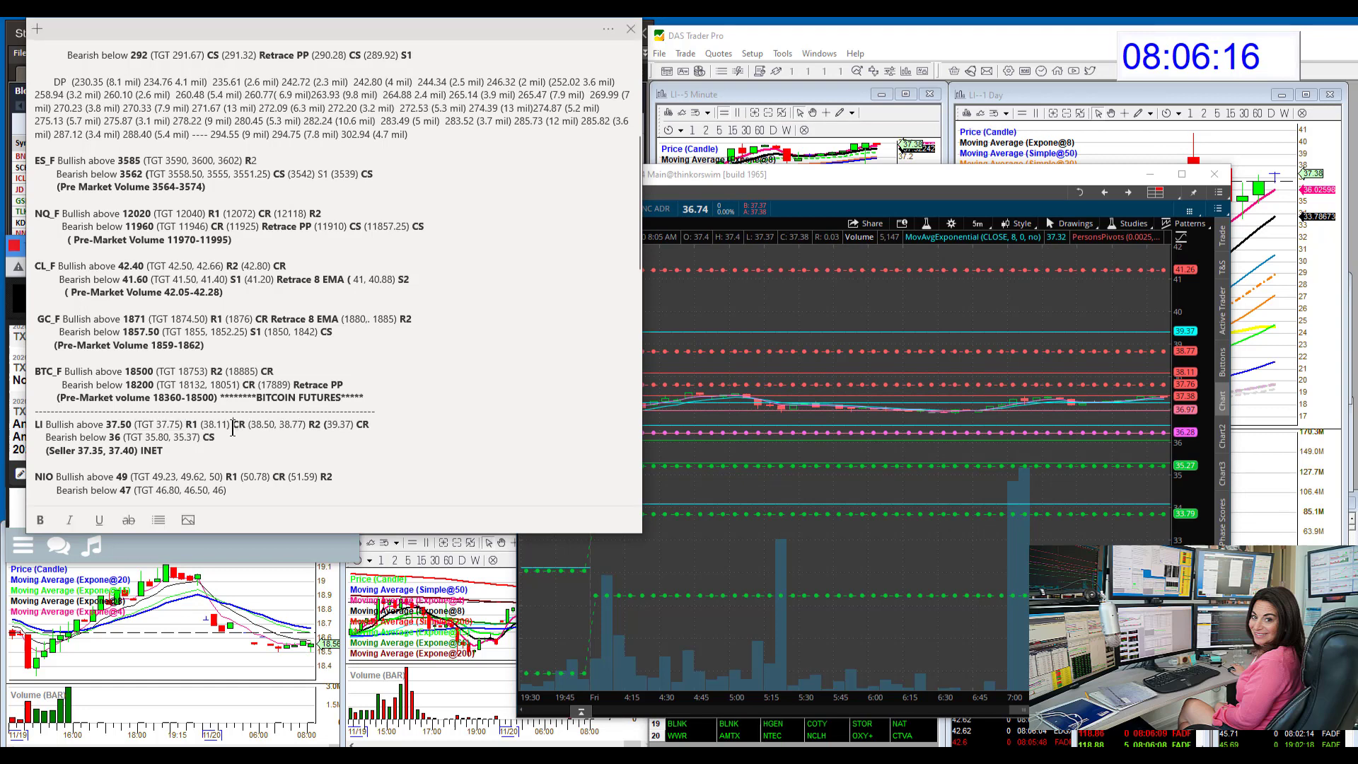
drag(232, 425, 251, 425)
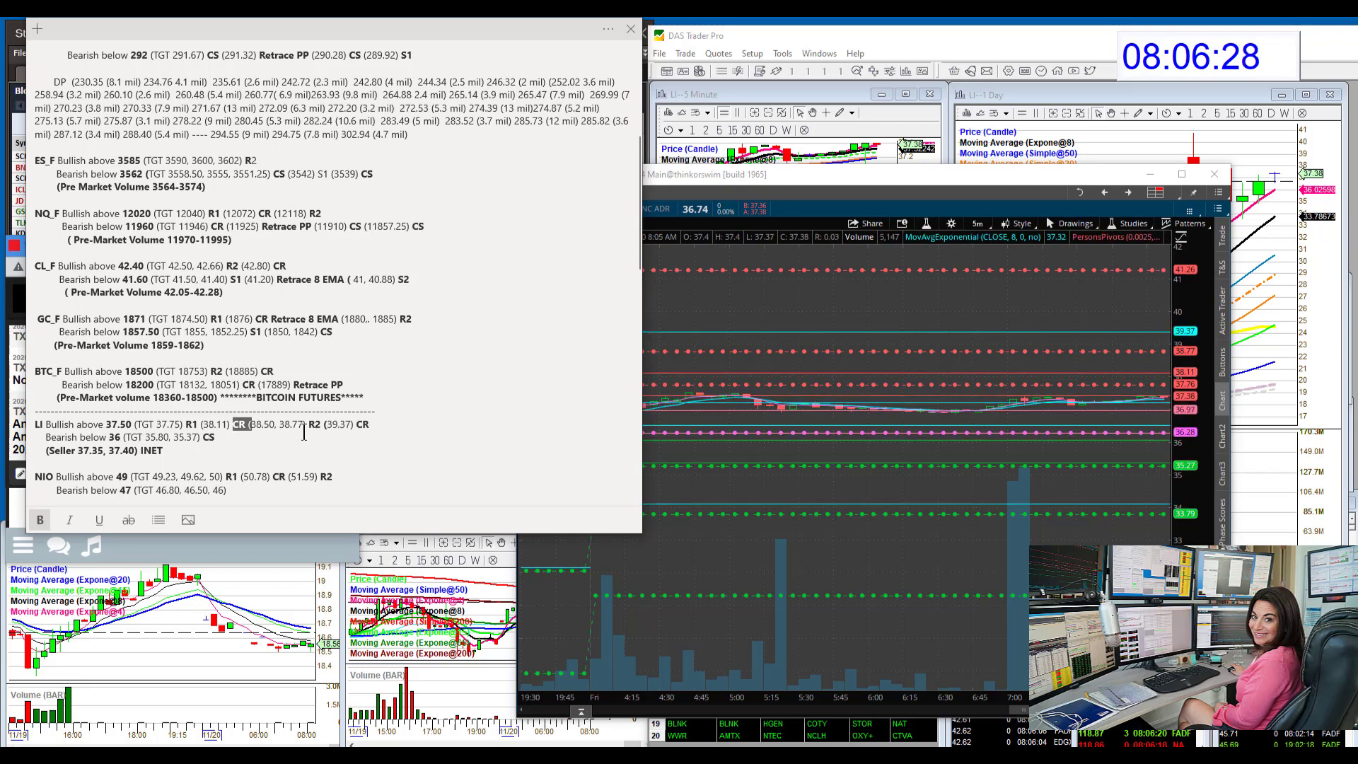
click(819, 170)
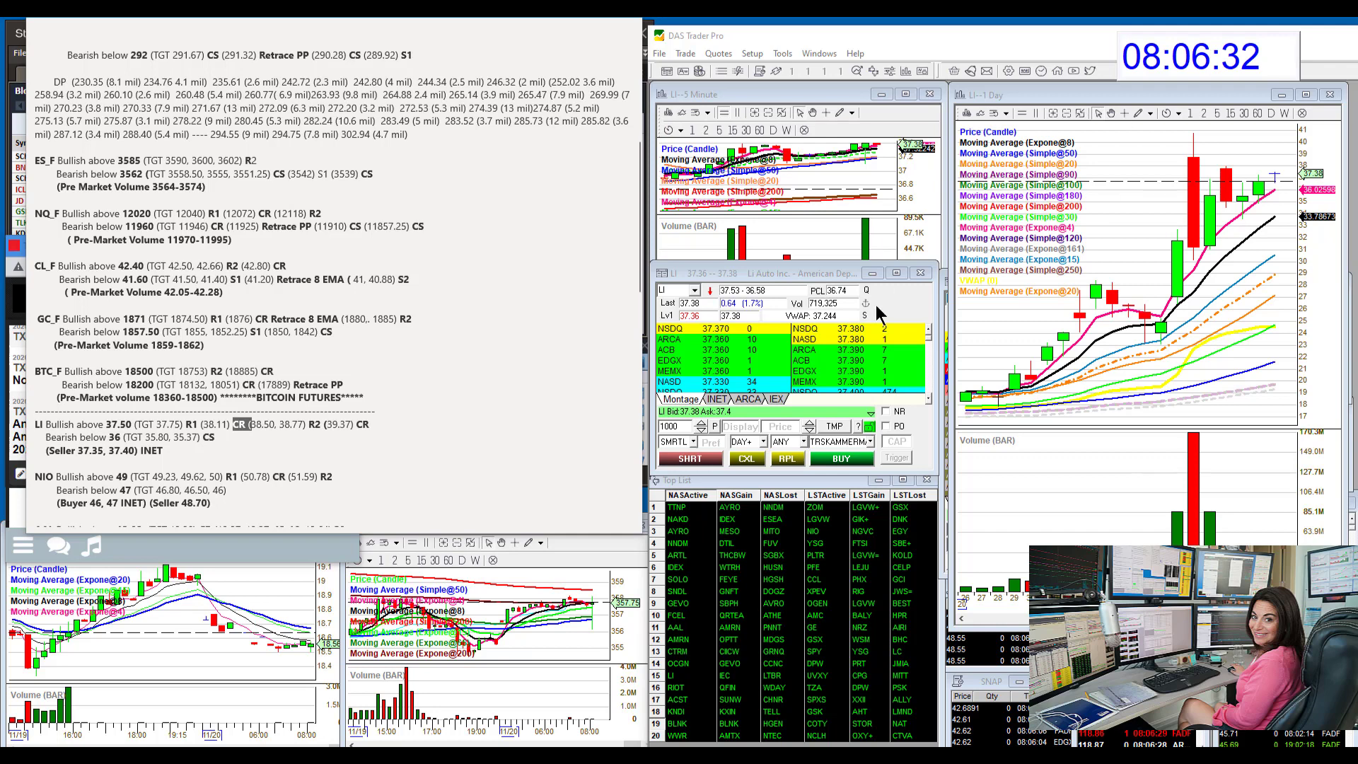
Load NIO in the montage and bring its bullish and bearish levels into view in the notes.
click(672, 290)
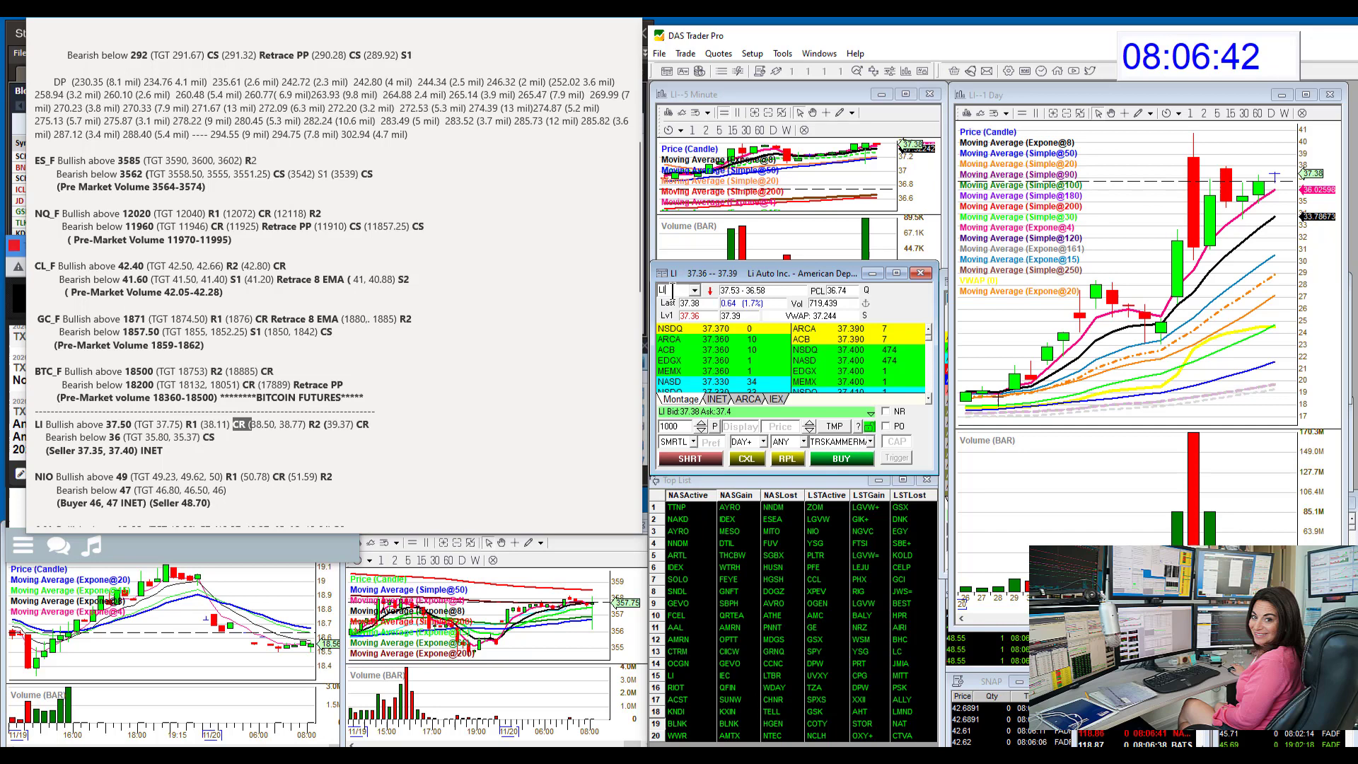
click(672, 290)
text(NI)
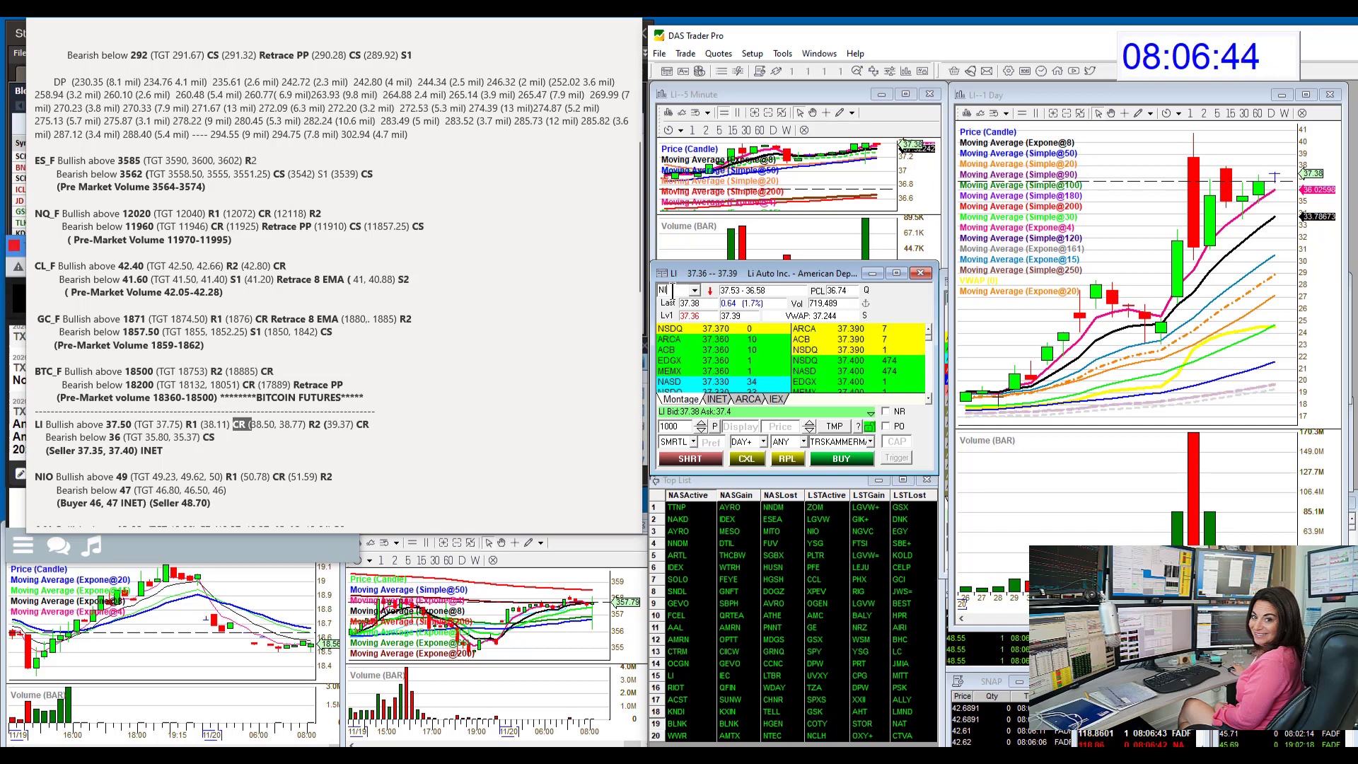
text(O)
key(Return)
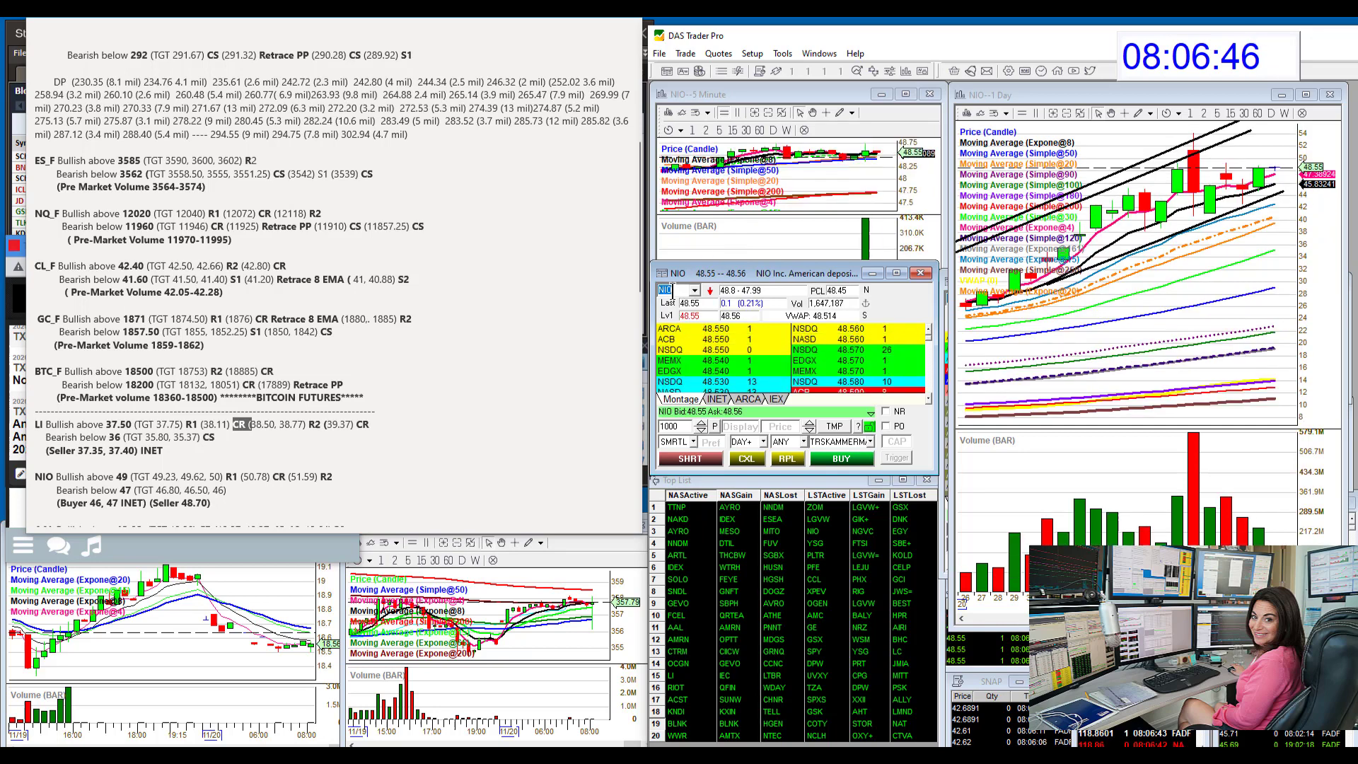
scroll(368, 370, down, 1)
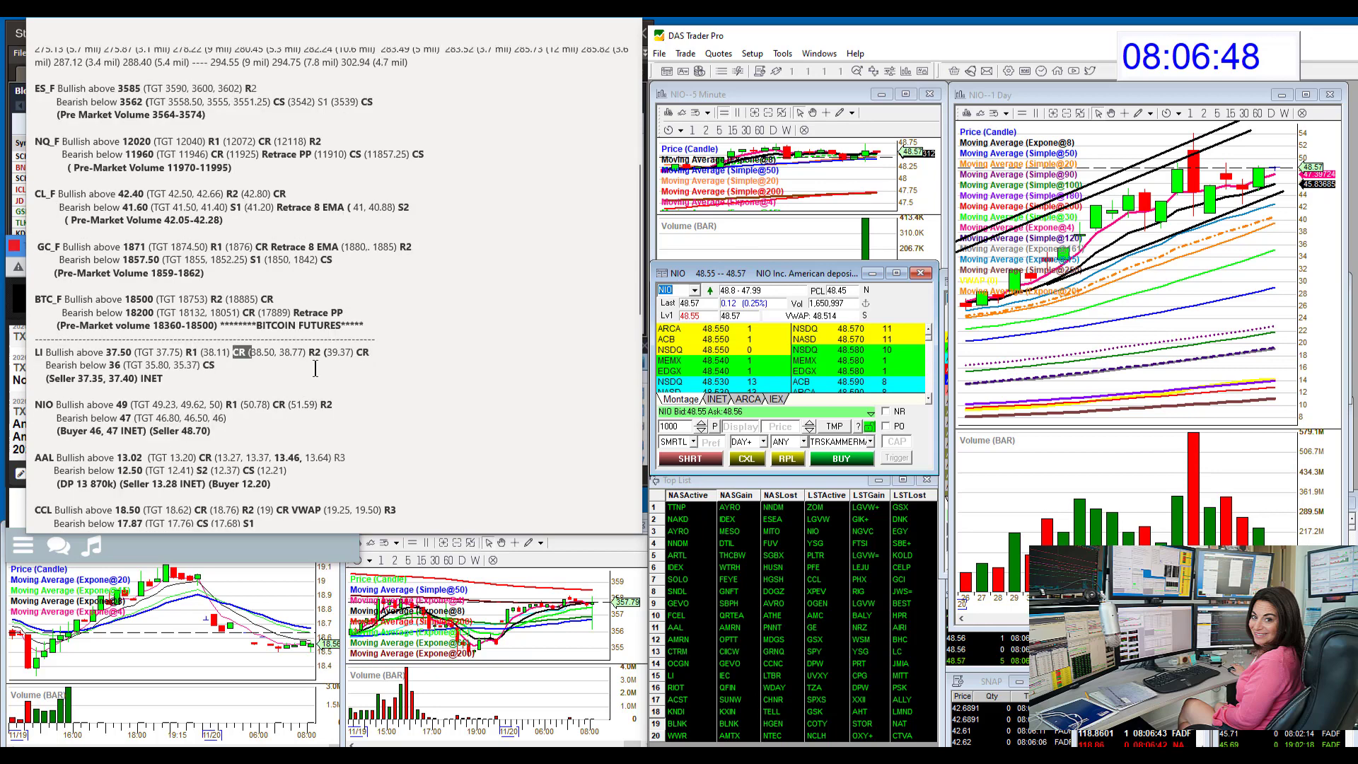
click(394, 361)
scroll(394, 360, down, 2)
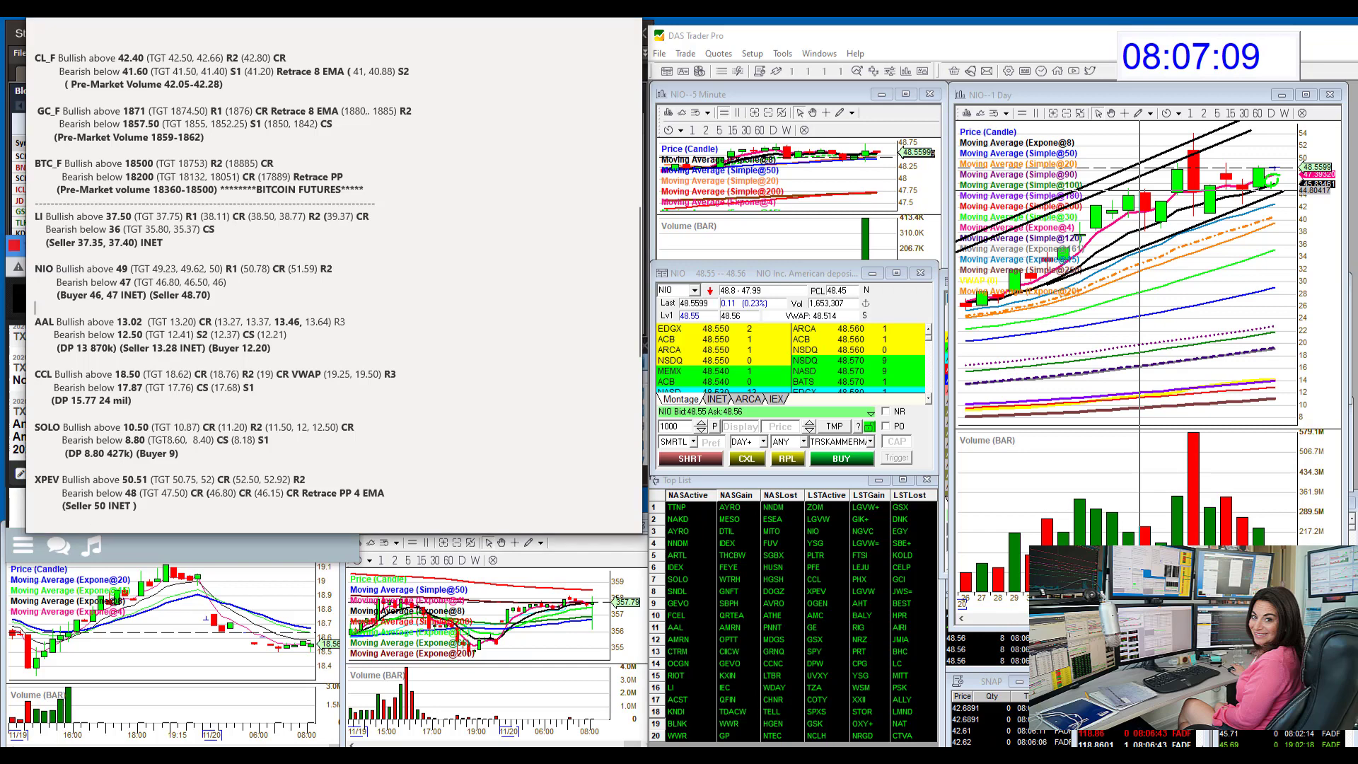
Replace the montage symbol with AAL to show its 5-minute and daily charts beside the AAL levels.
click(683, 290)
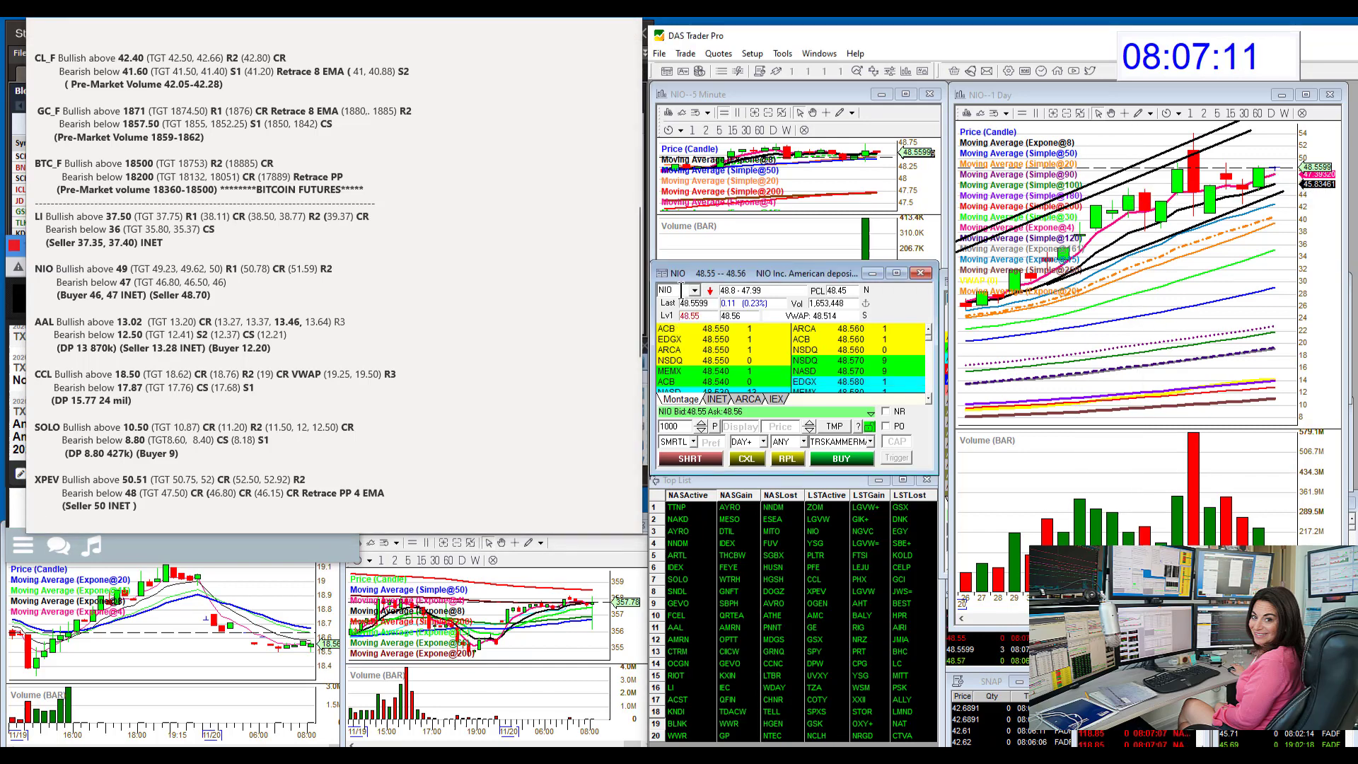
key(BackSpace)
key(BackSpace)
key(BackSpace)
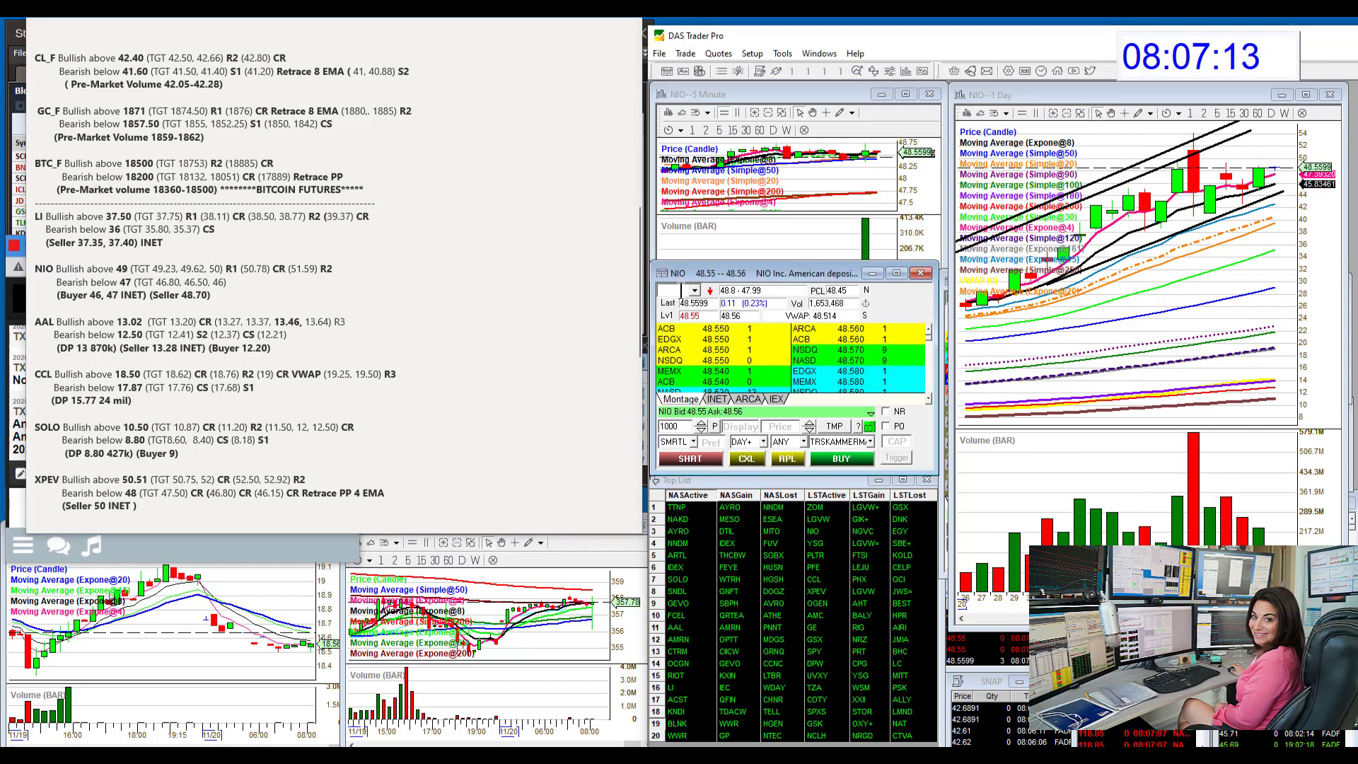
text(AAL)
key(Return)
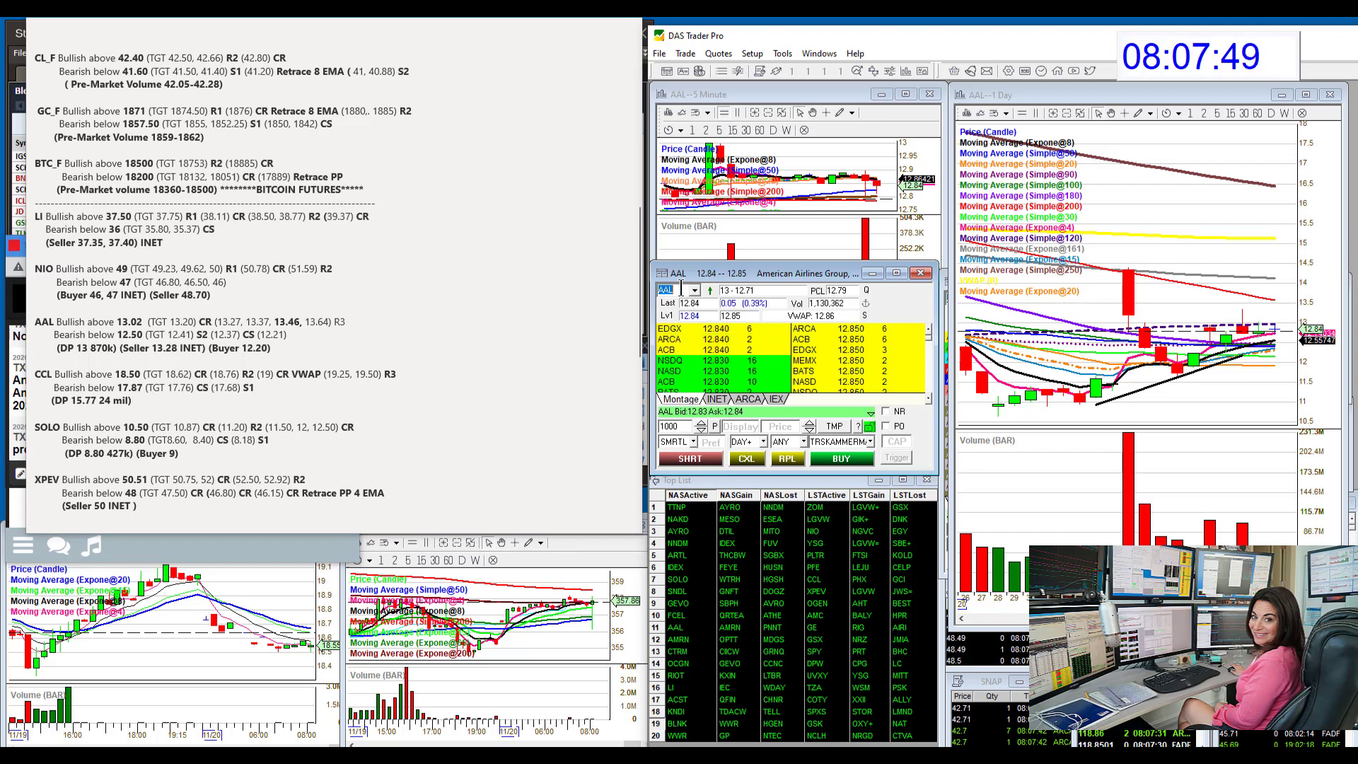
Load CCL in the montage to compare its charts with the CCL levels in the notes.
click(682, 287)
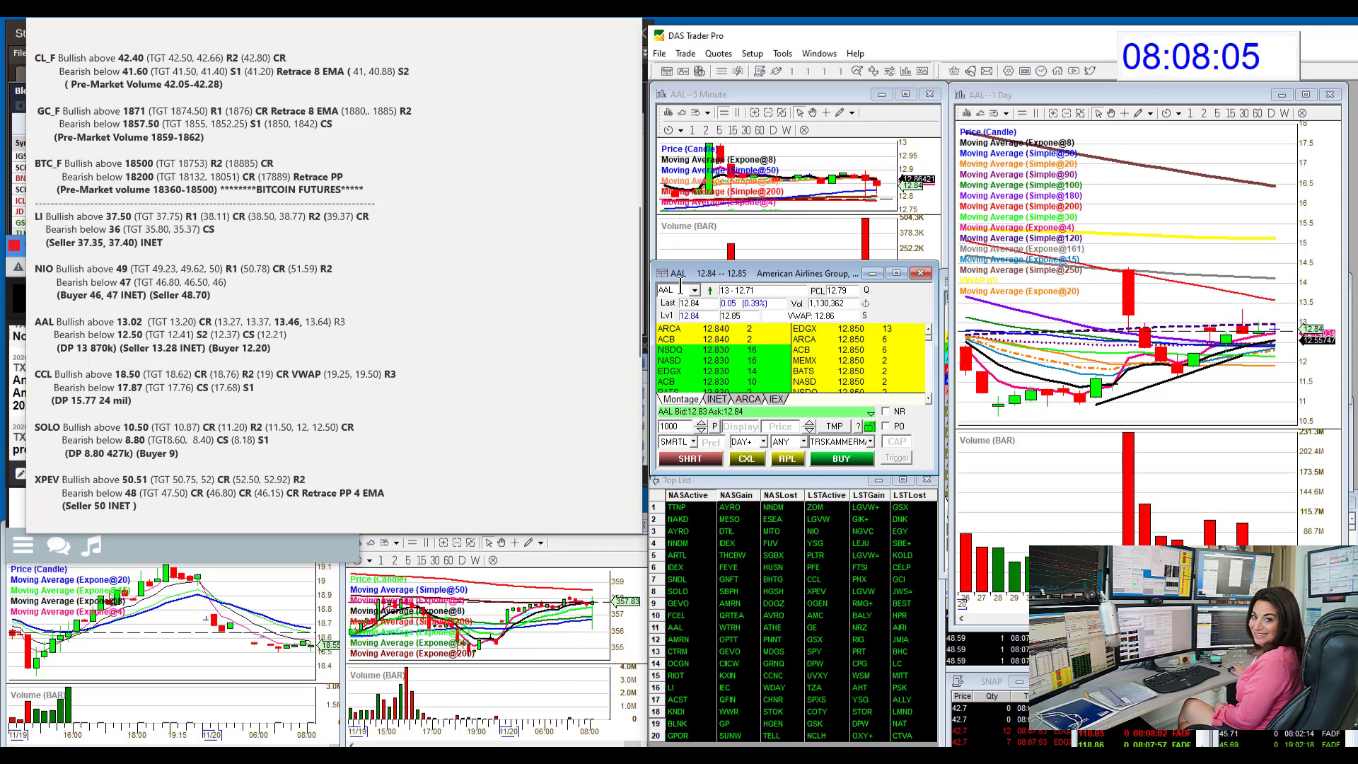
text(CCL)
key(Return)
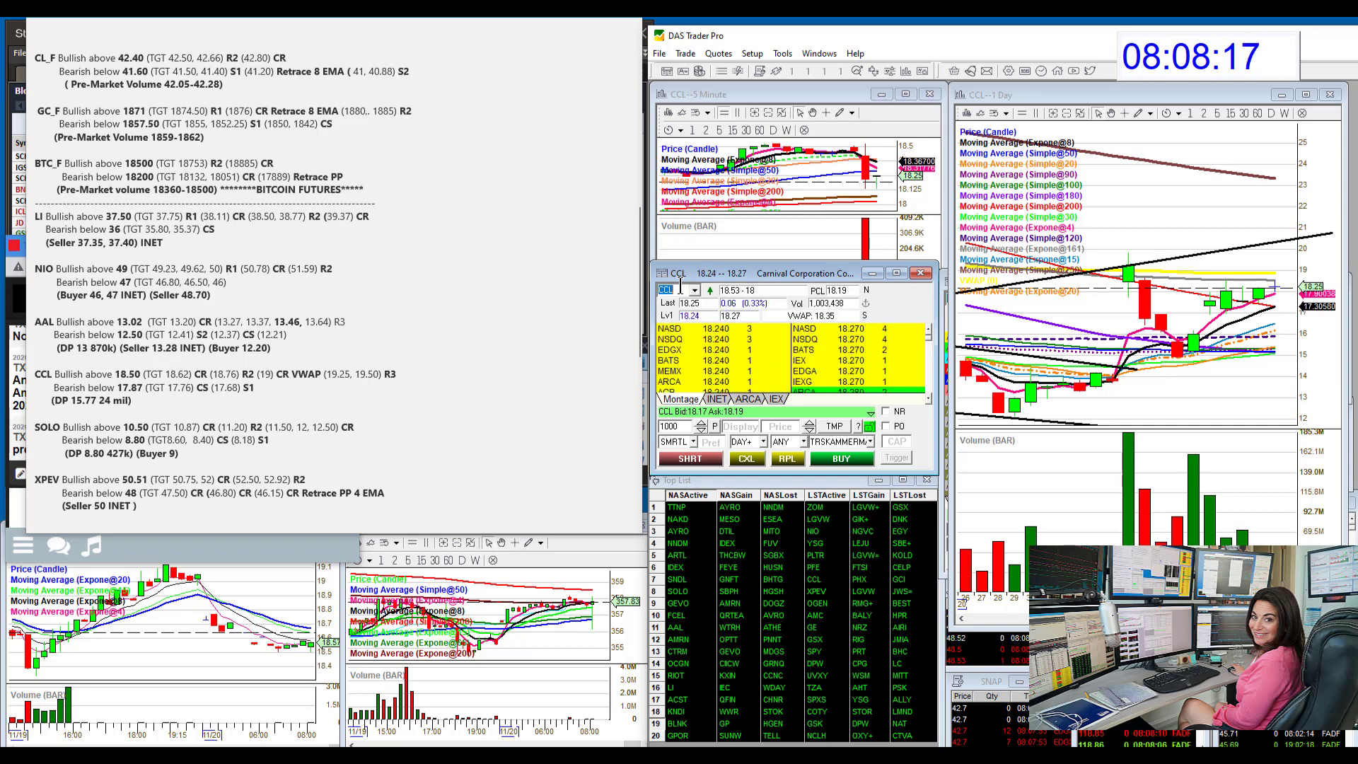
Replace the montage symbol with SOLO and display its 5-minute and daily charts.
click(680, 285)
key(BackSpace)
key(BackSpace)
key(BackSpace)
text(SOLO)
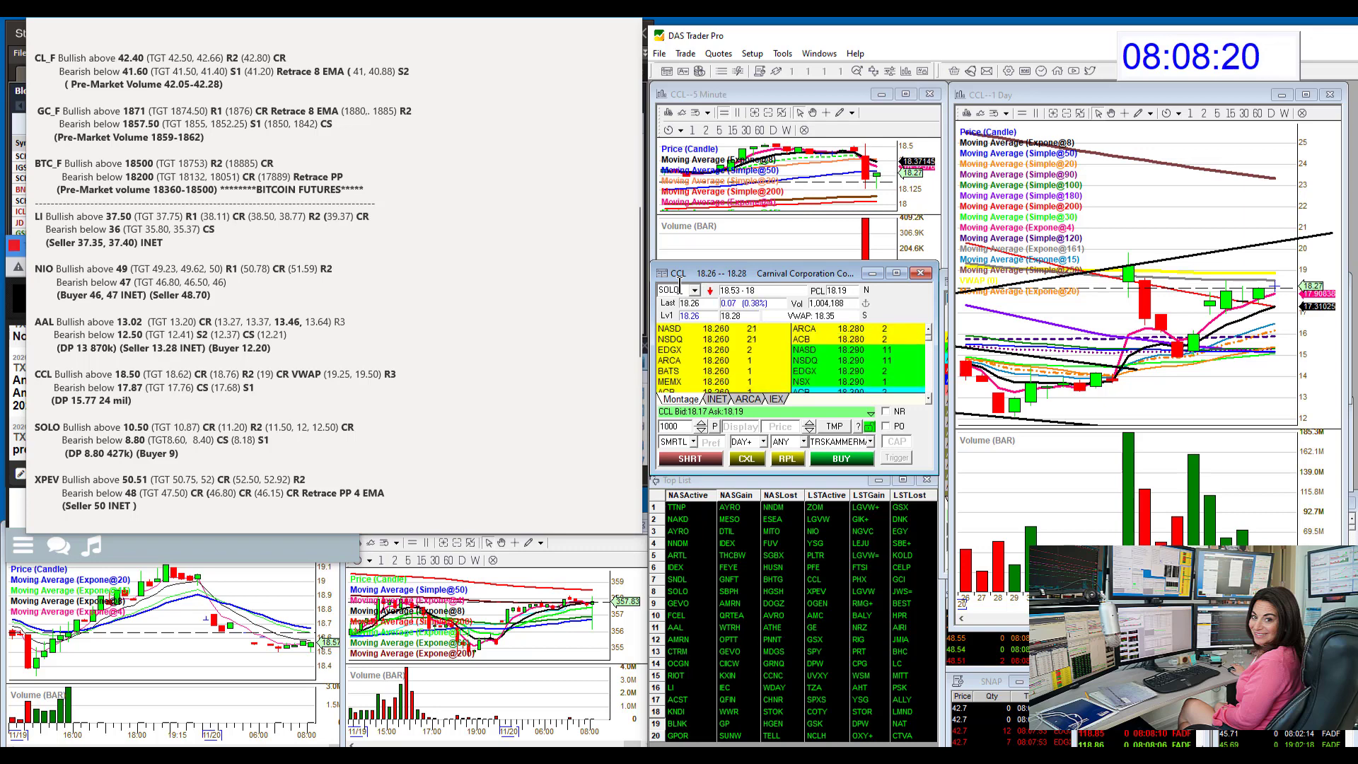
key(Return)
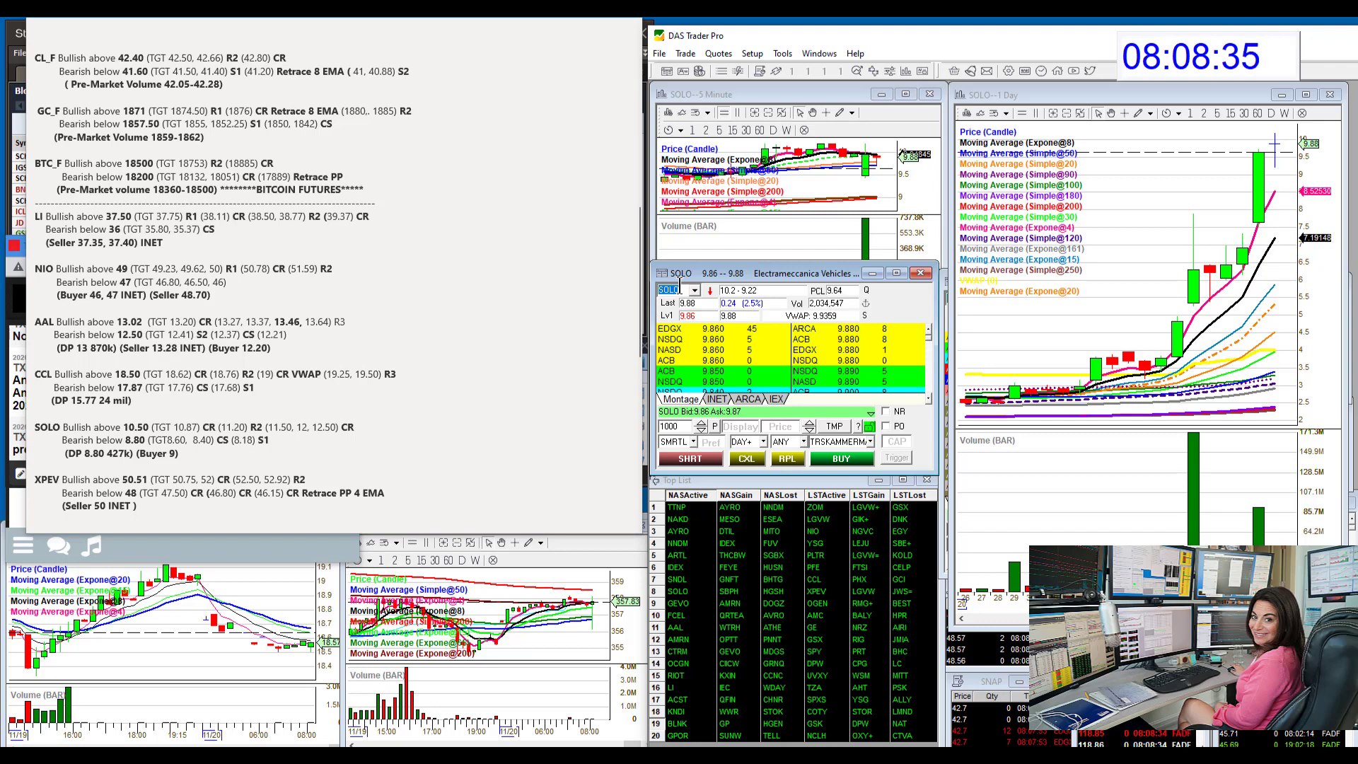
Load XPEV and after it TSLA in the montage, checking each against its levels in the notes.
text(XPEV)
key(Return)
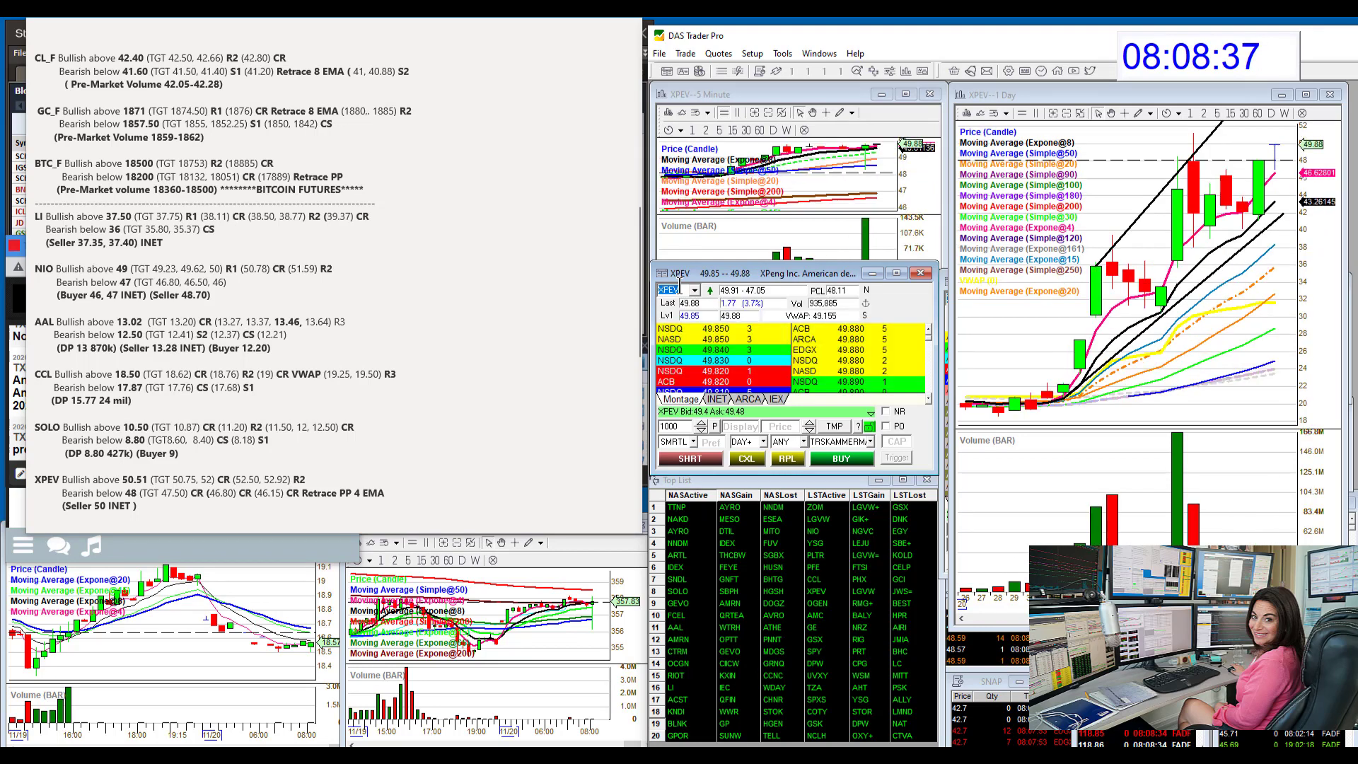
scroll(450, 354, down, 2)
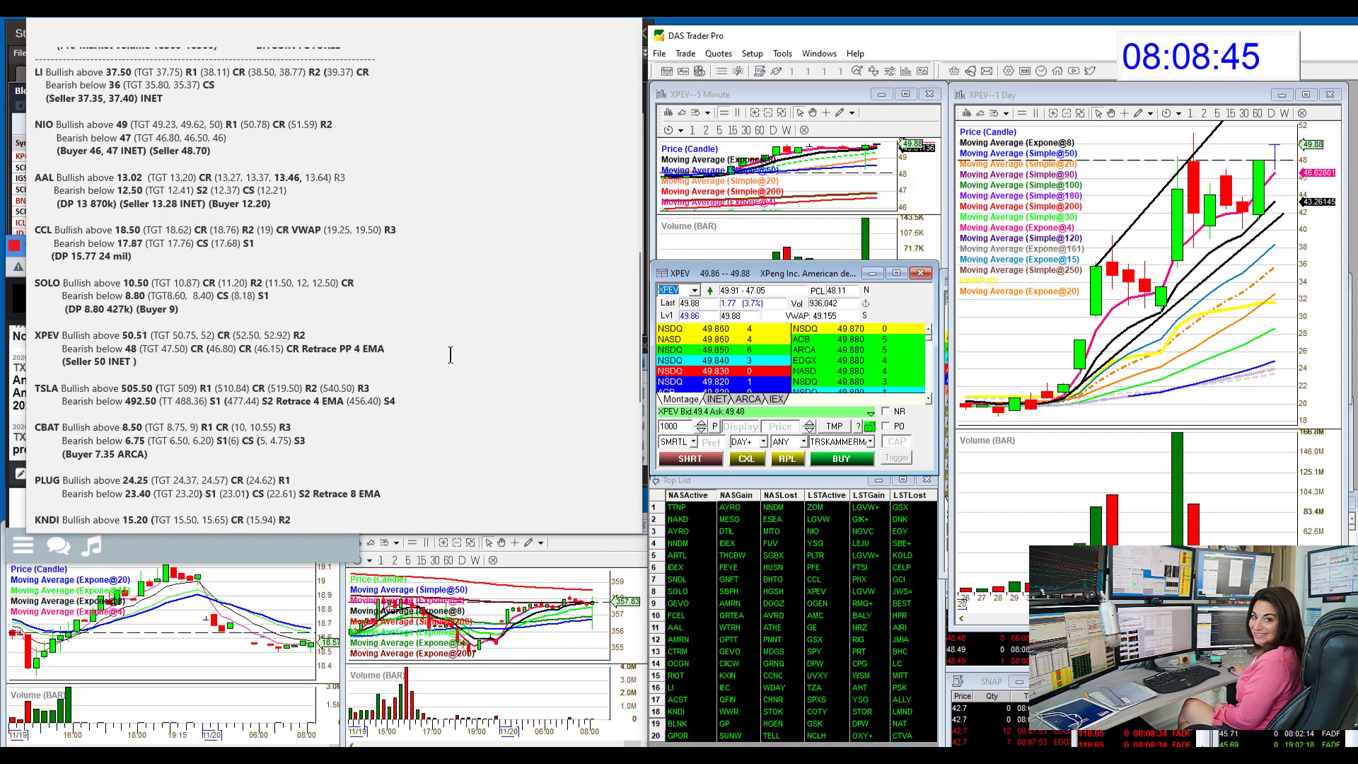
click(684, 291)
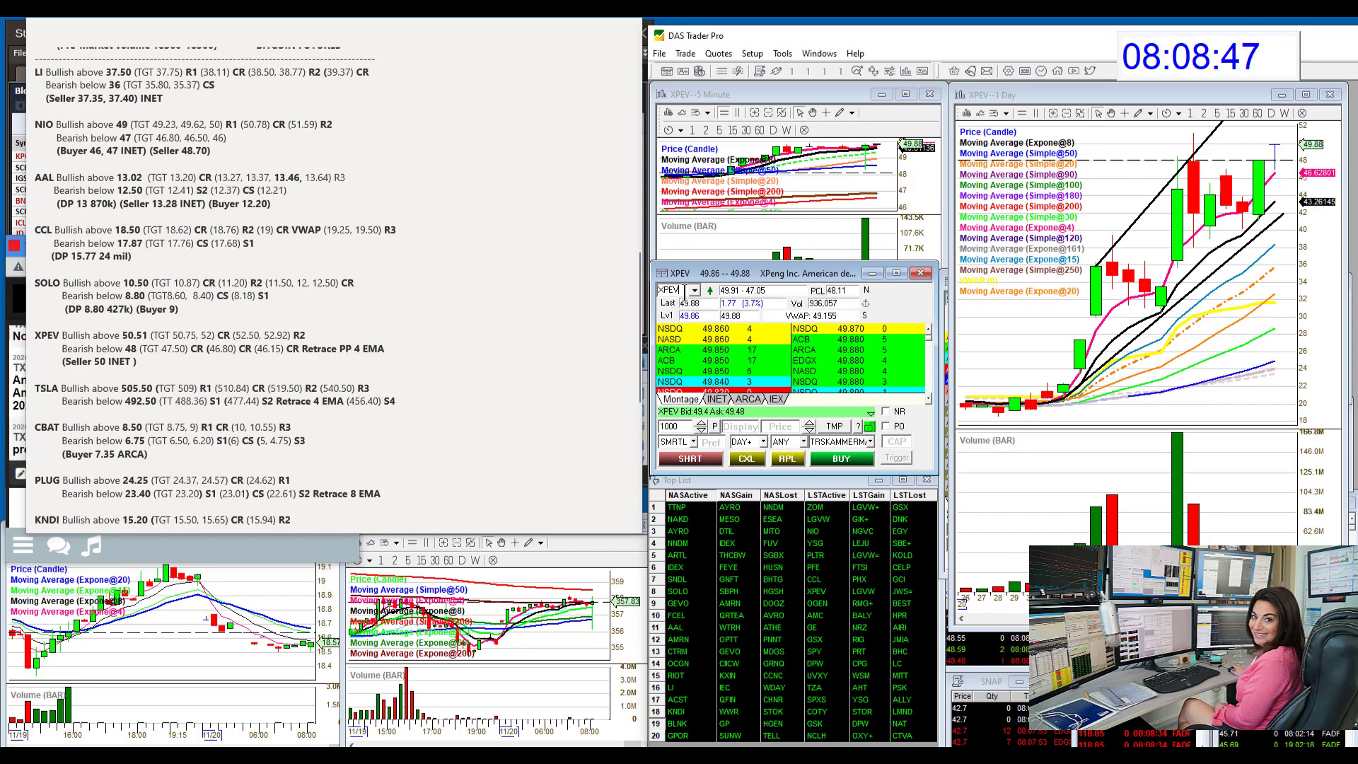
text(TSLA)
key(Return)
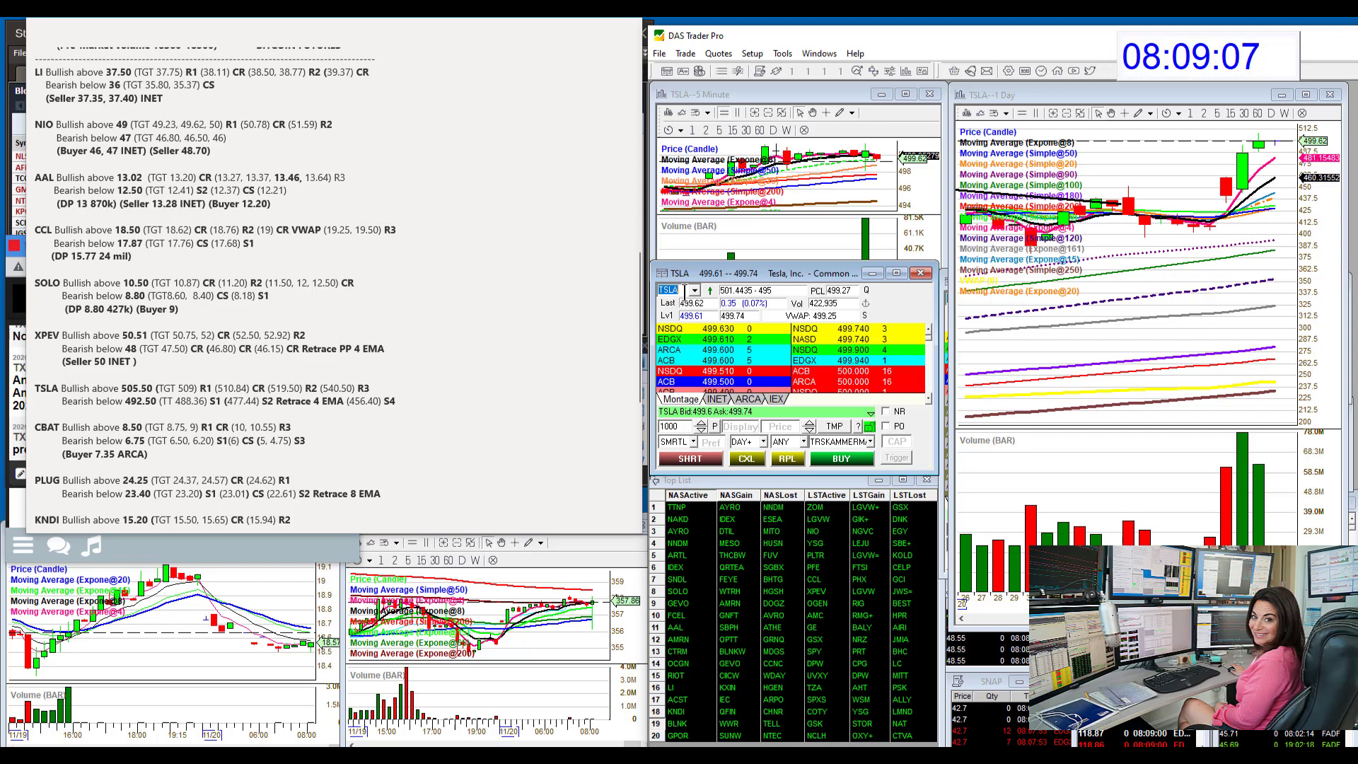
Load CBAT in the montage and bring the PLUG, KNDI and BLNK levels into view in the notes.
text(D)
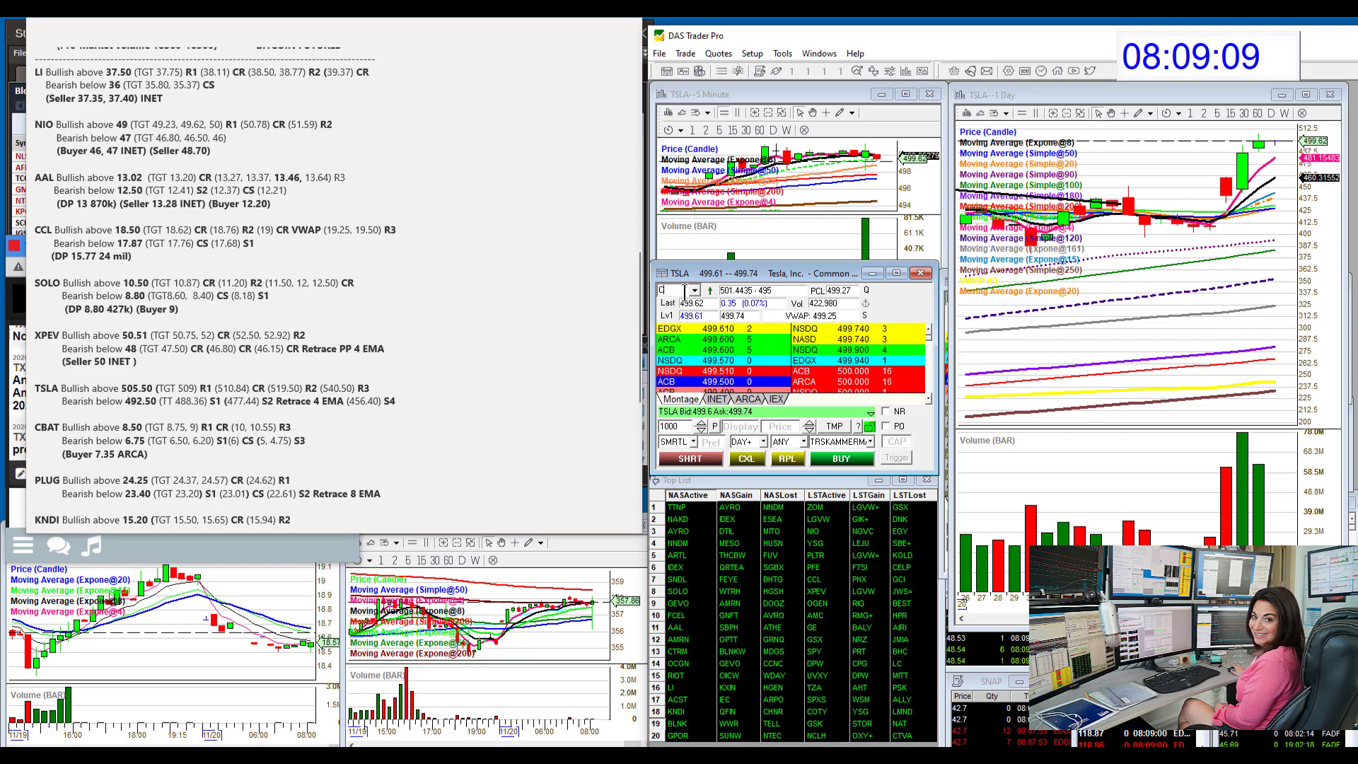
text(BAT)
key(Return)
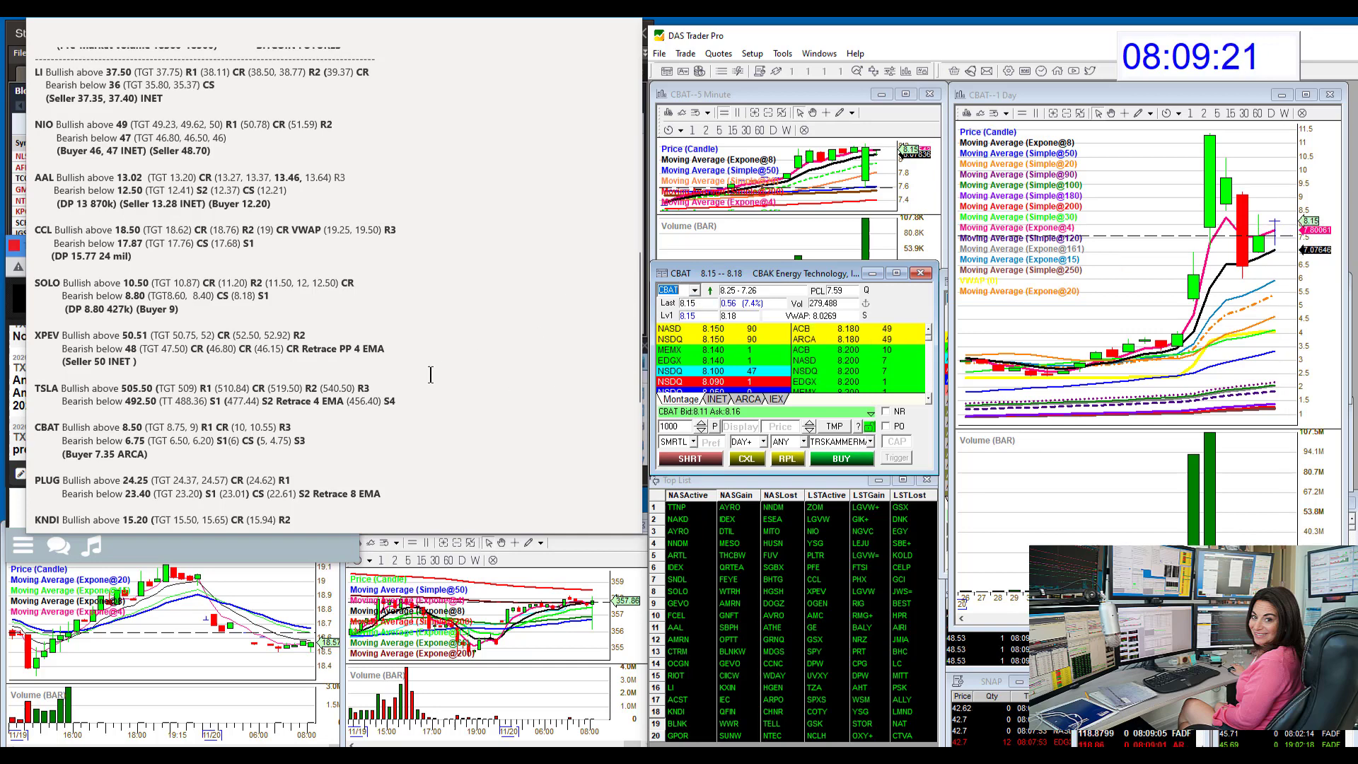
scroll(431, 374, down, 4)
click(681, 290)
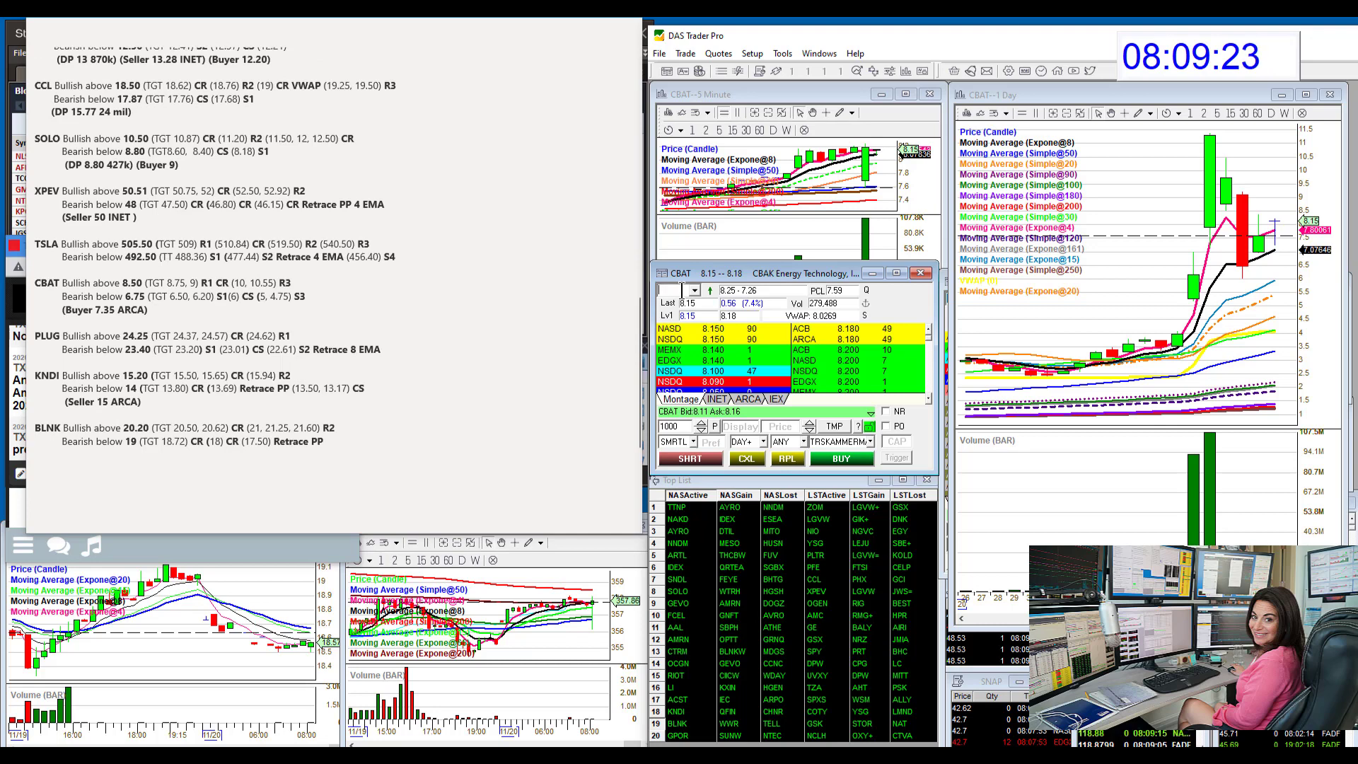
text(OLU)
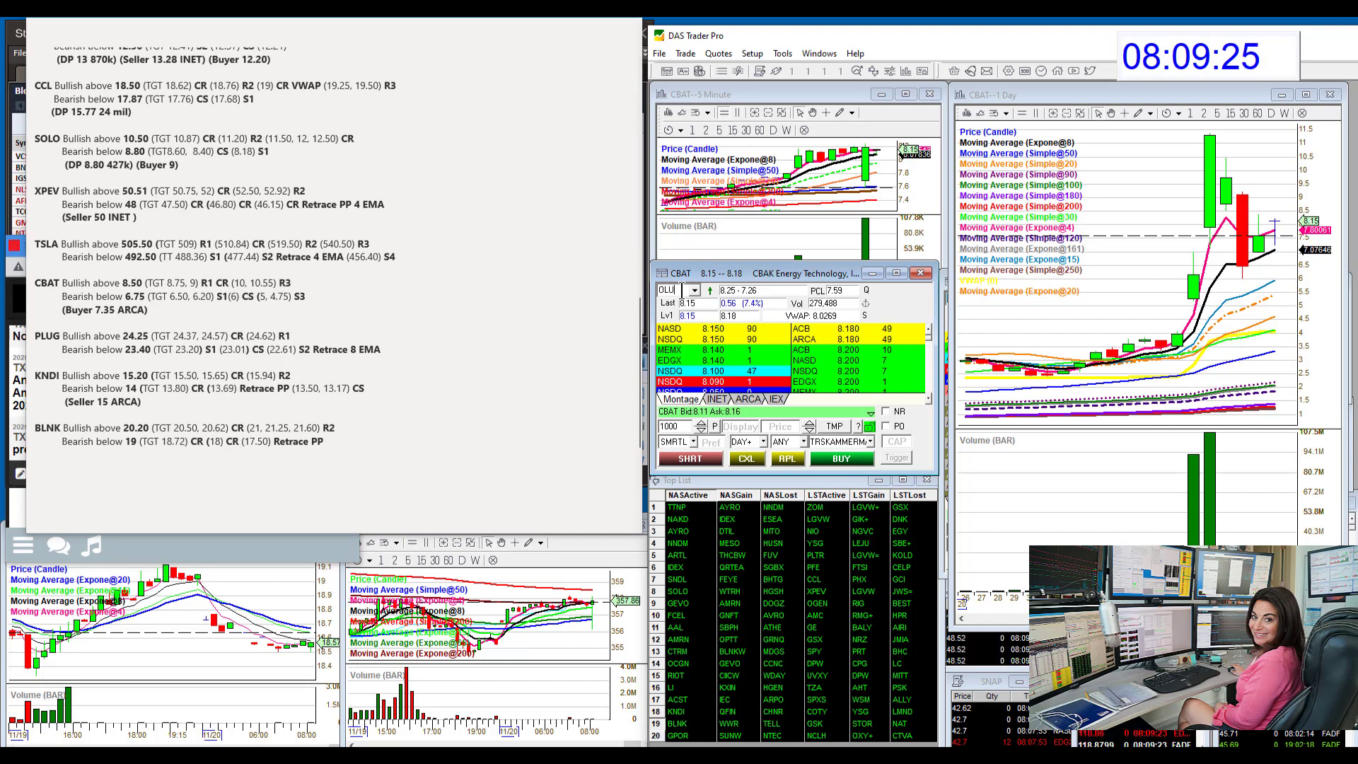
text(G)
key(Return)
Load PLUG in the montage to compare its charts with the PLUG levels in the notes.
text(PLU)
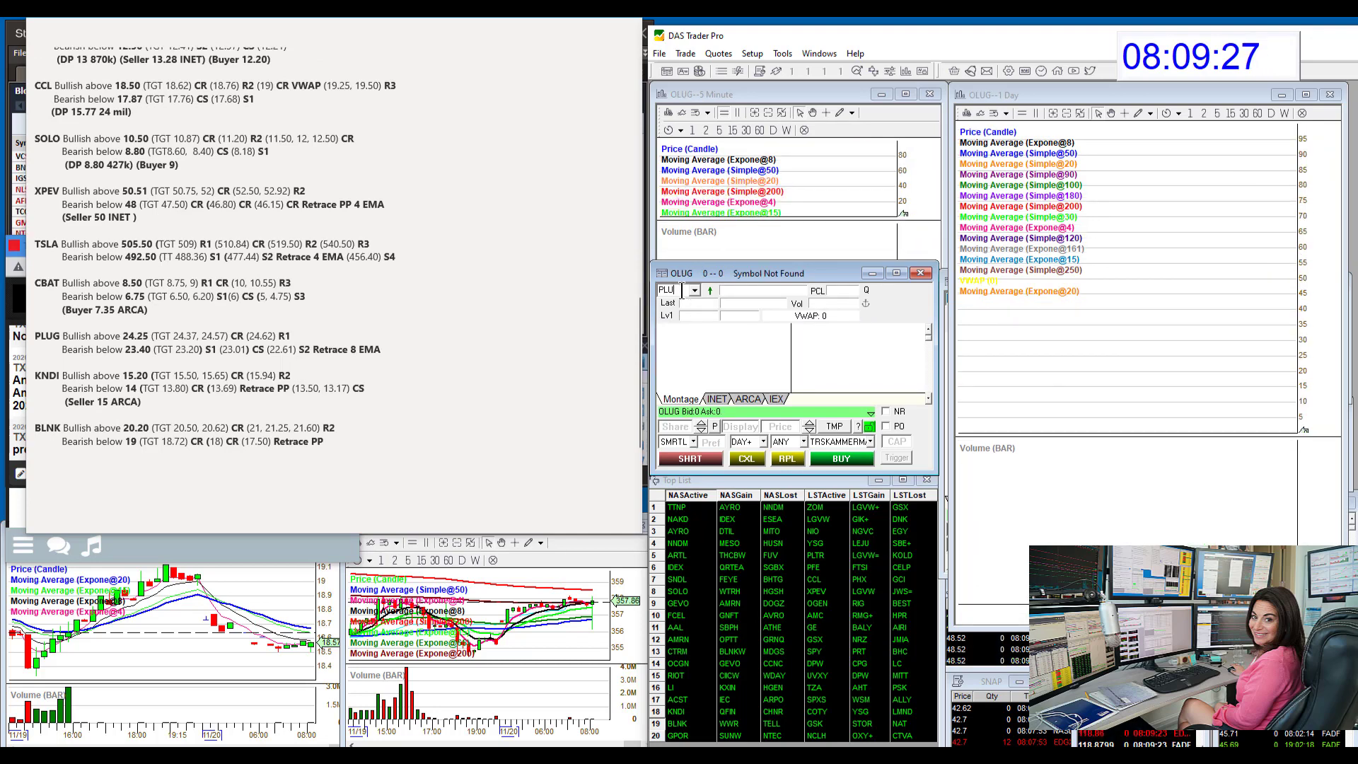
text(G)
key(Return)
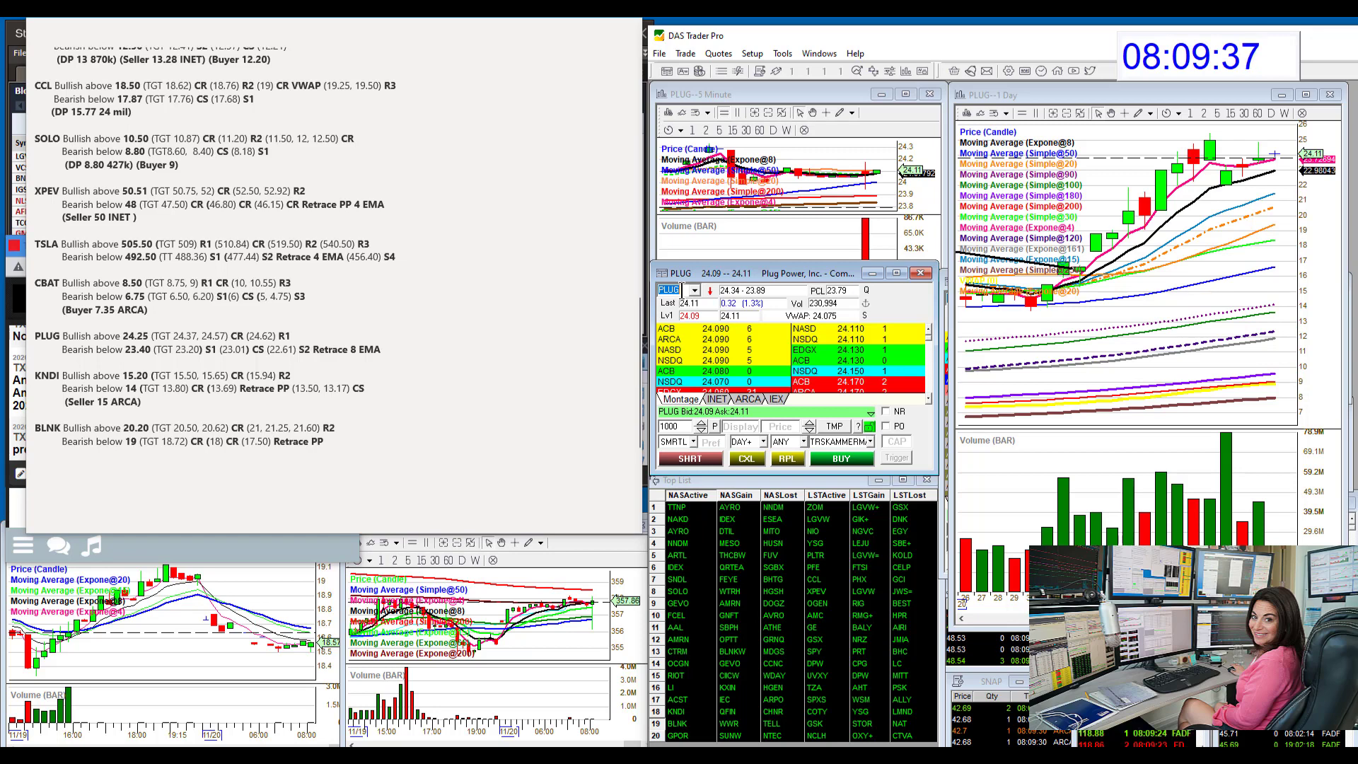
Load KNDI and after it BLNK in the montage, and return to the beginning of the notes.
text(KNDI)
key(Return)
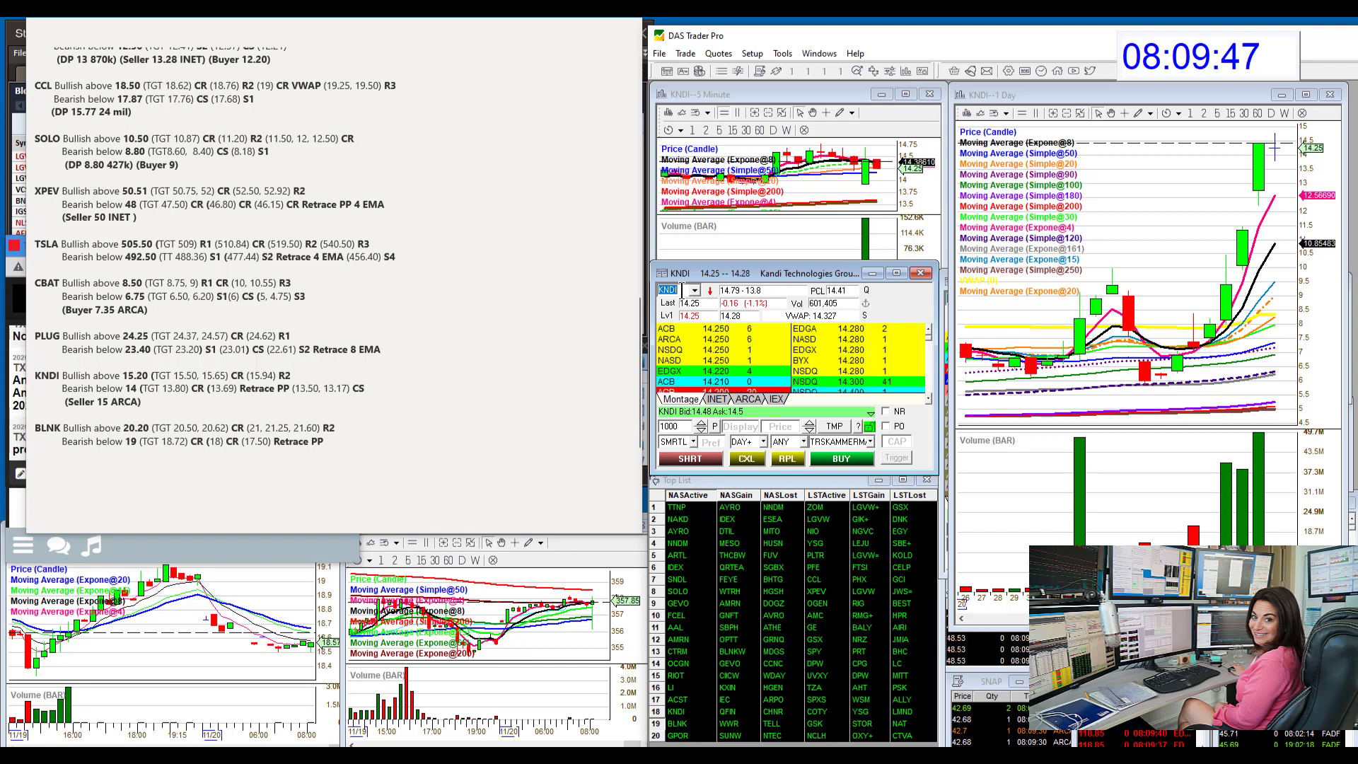
text(BLNK)
key(Return)
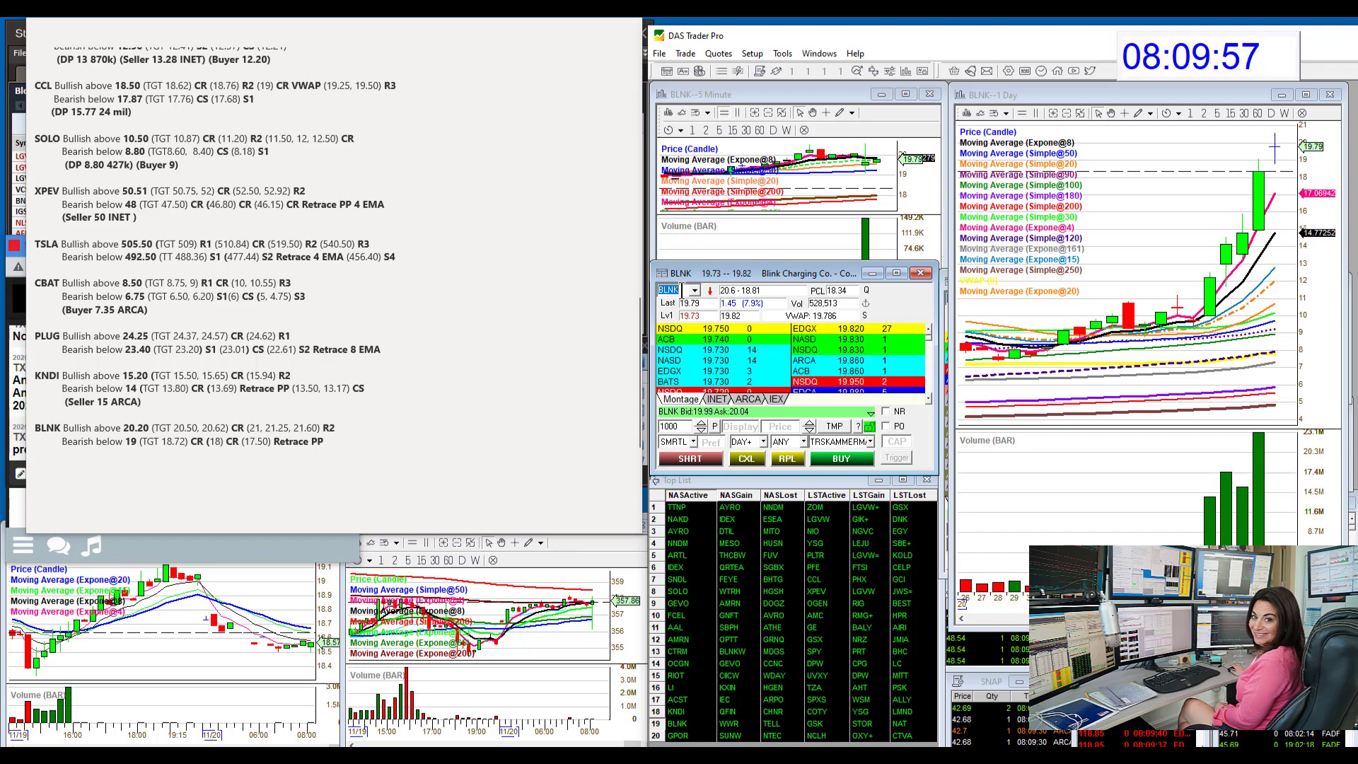
scroll(457, 327, up, 10)
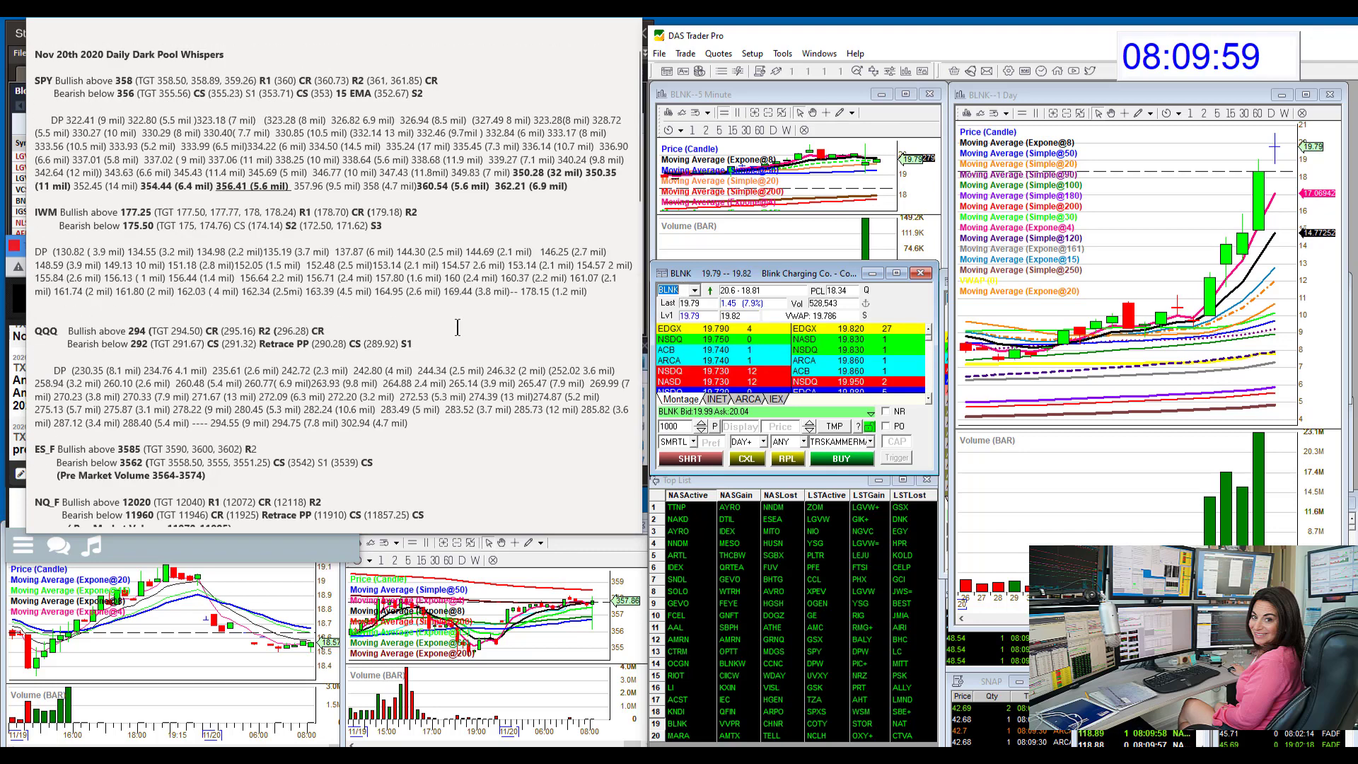